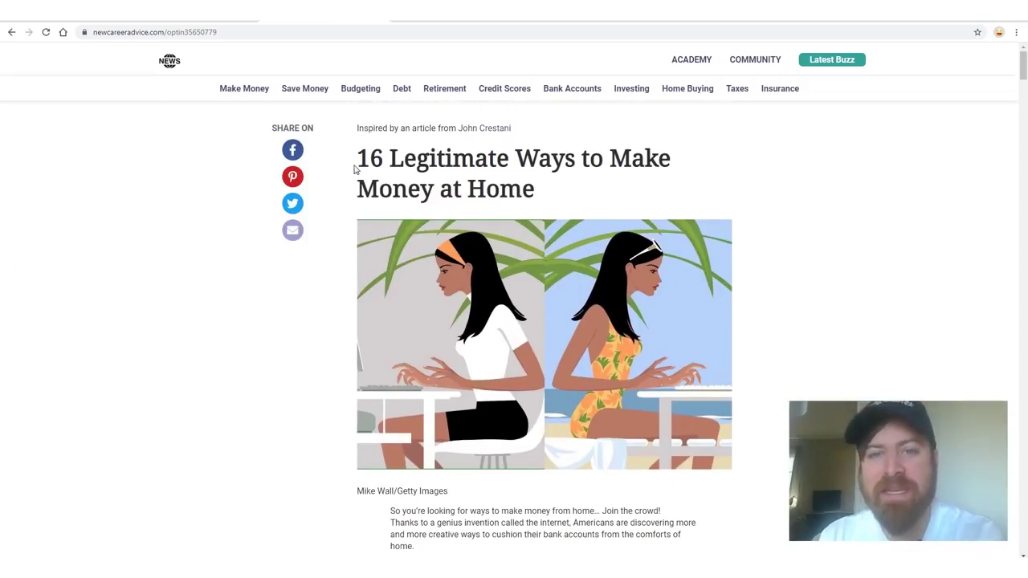
- Examine the example presell article "16 Legitimate Ways to Make Money at Home" from its headline down to item 16
drag(448, 183, 537, 204)
click(528, 195)
scroll(530, 241, down, 4)
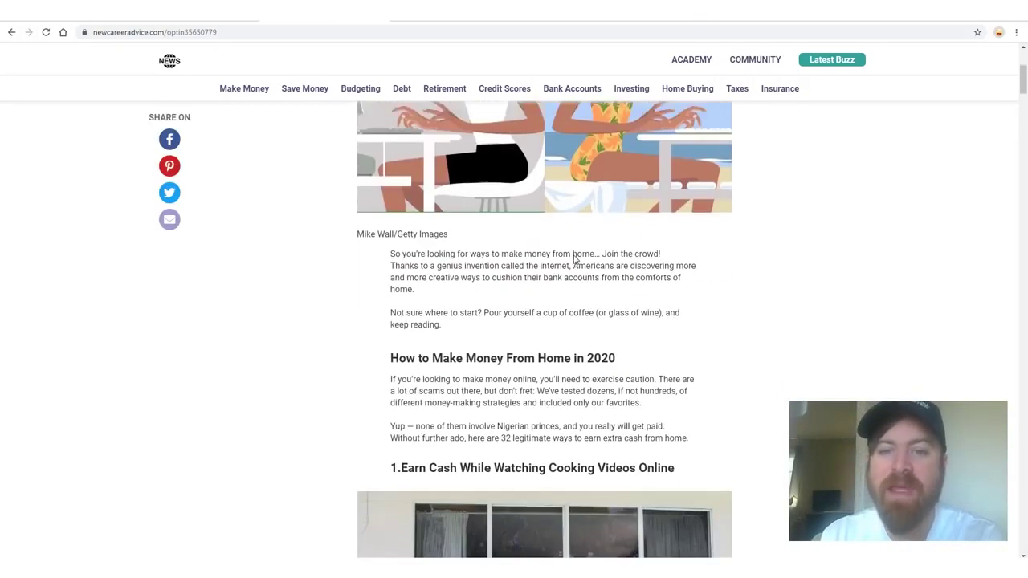
scroll(530, 277, down, 7)
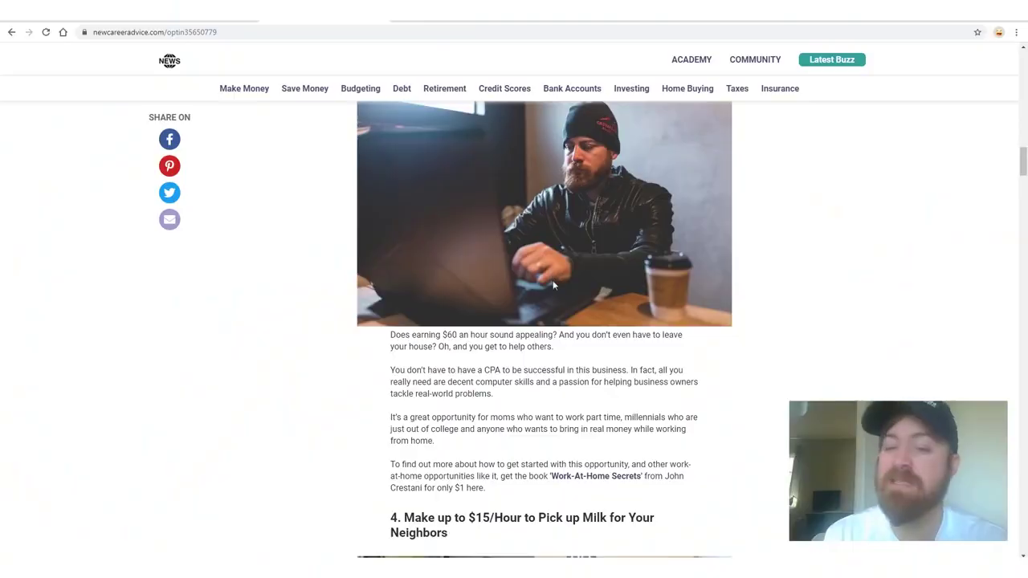
scroll(555, 281, down, 7)
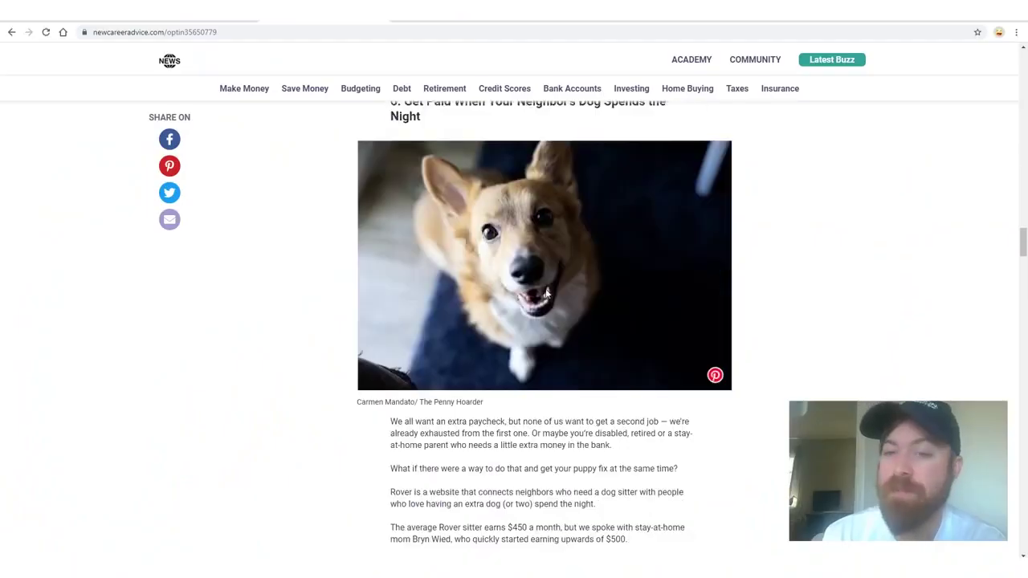
scroll(811, 334, down, 5)
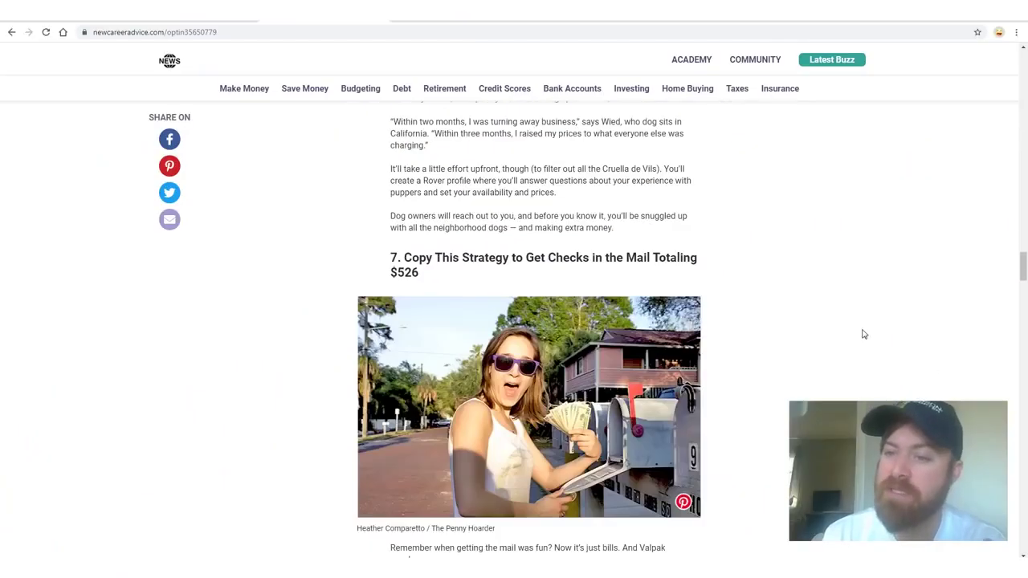
drag(1022, 268, 1009, 467)
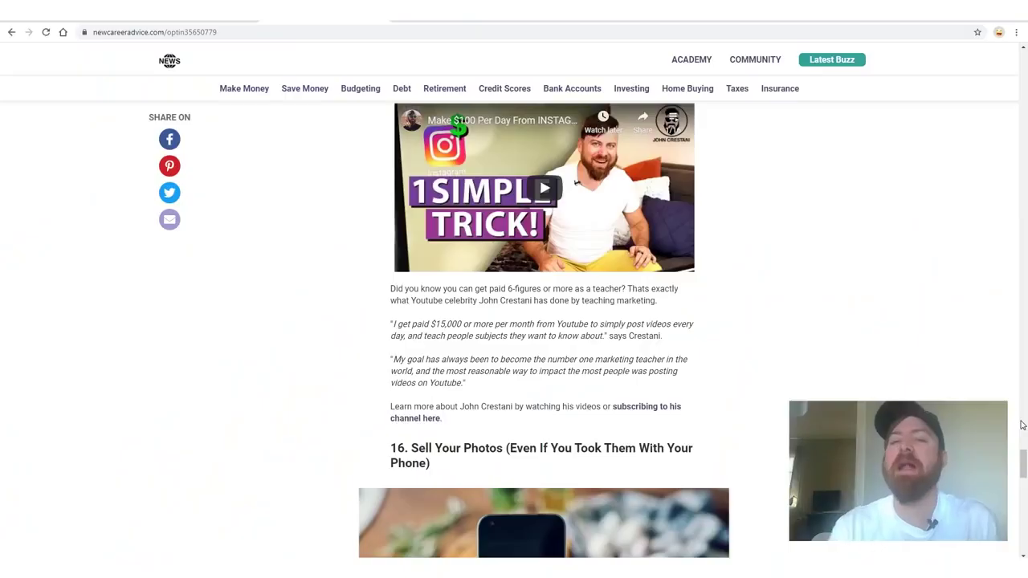
scroll(785, 372, down, 3)
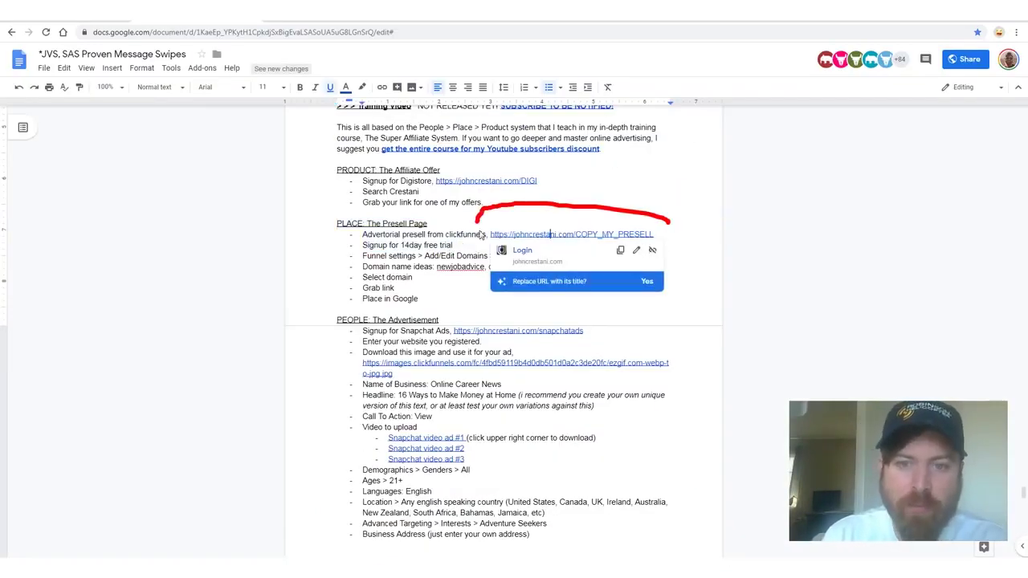
- Open the presell copy link in the Google Doc, add the "Listicle Cold Traffic Bizopp Presell" funnel in ClickFunnels and view it
click(540, 261)
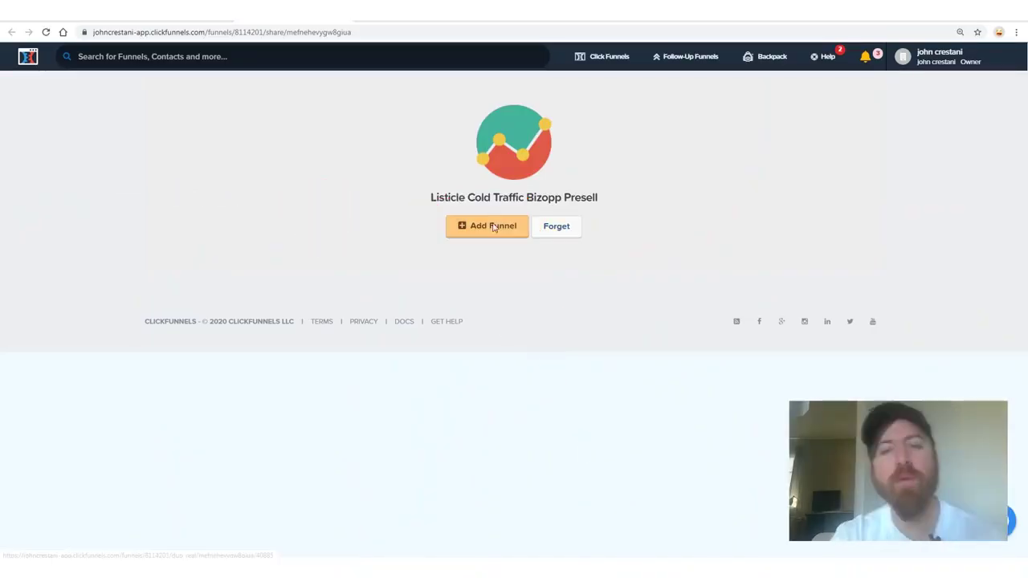
click(486, 225)
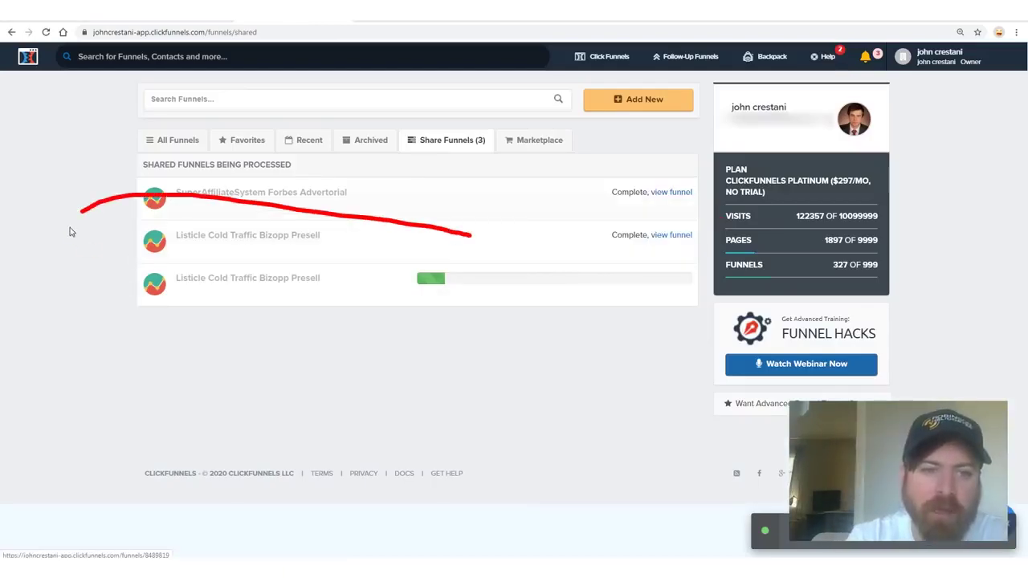
click(319, 217)
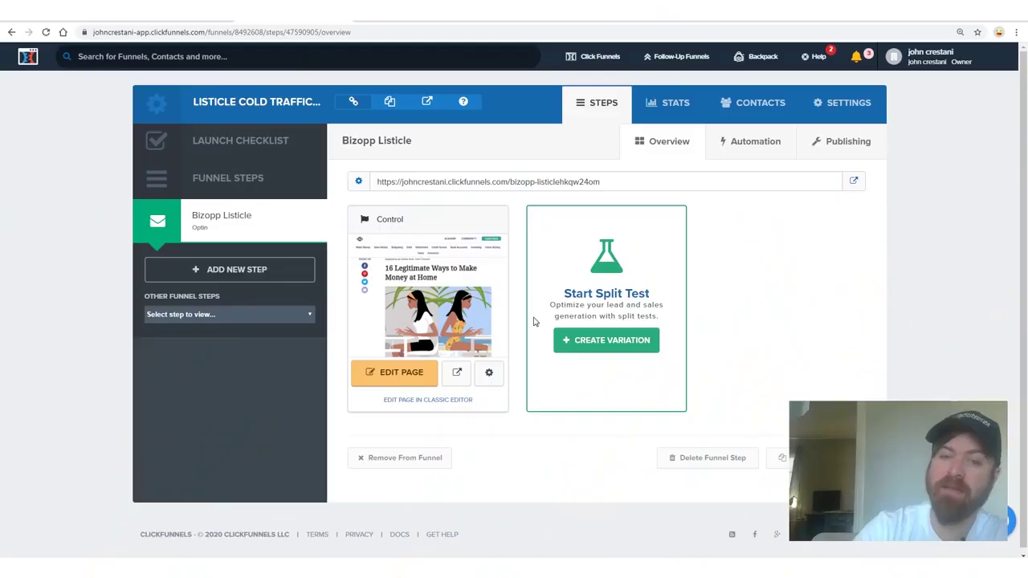
- Enlarge the browser view and open the Bizopp Listicle control page in the page editor
key(ctrl+plus)
key(ctrl+plus)
key(ctrl+plus)
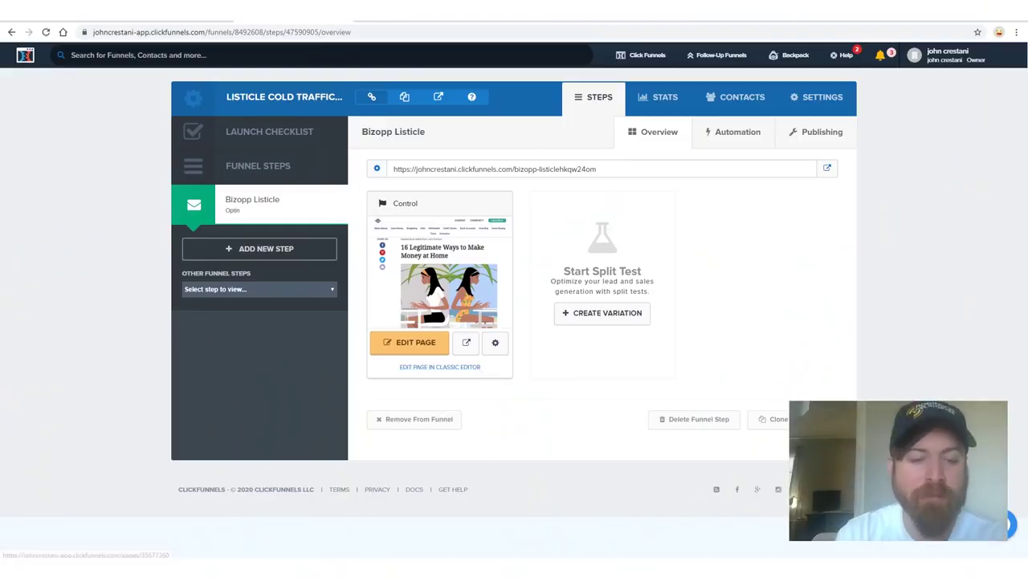
click(409, 342)
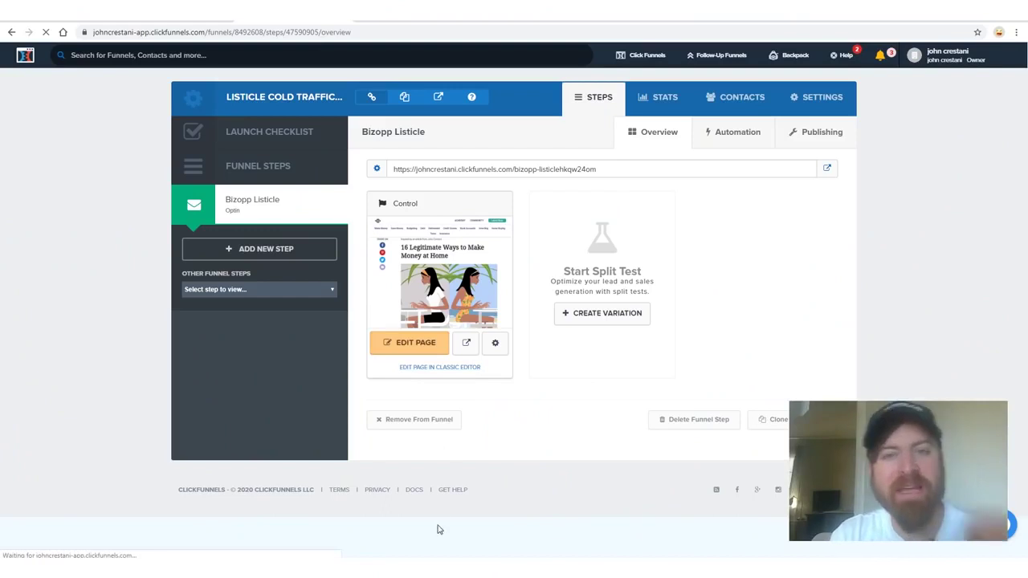
- Review the article's headline, introduction and first item in the page editor
scroll(541, 315, up, 5)
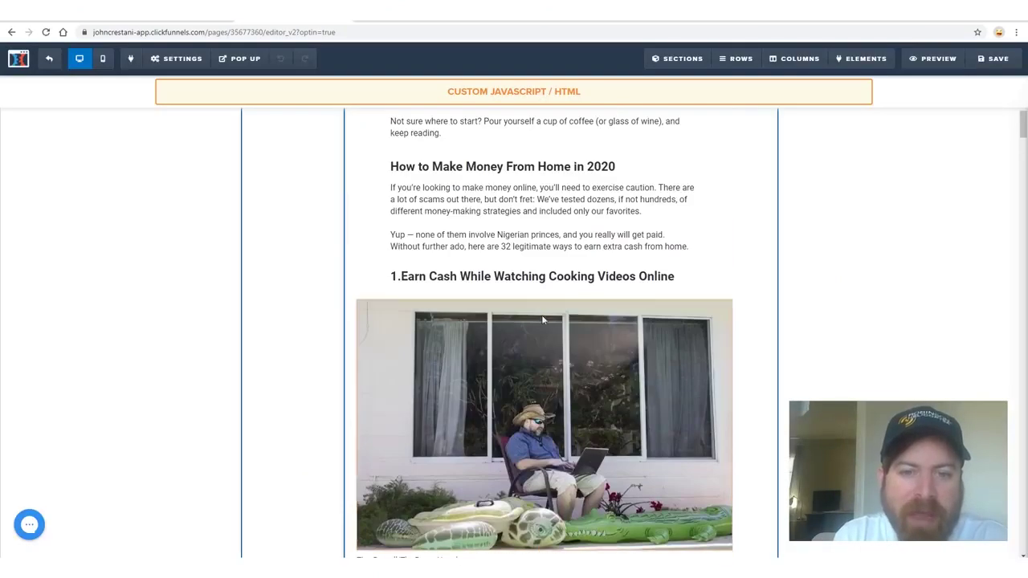
scroll(541, 310, down, 2)
scroll(530, 306, up, 1)
scroll(519, 300, down, 3)
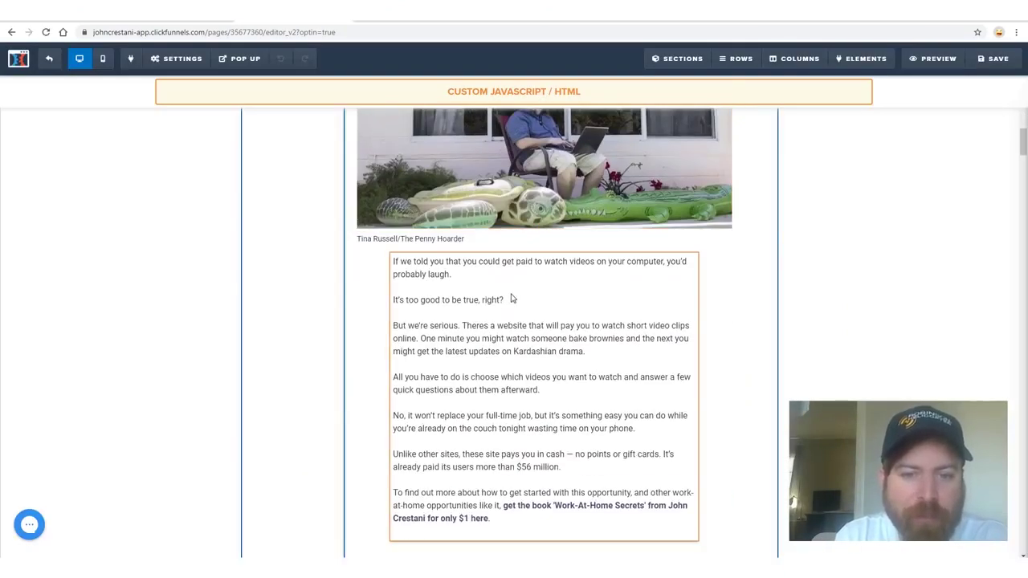
scroll(509, 302, up, 10)
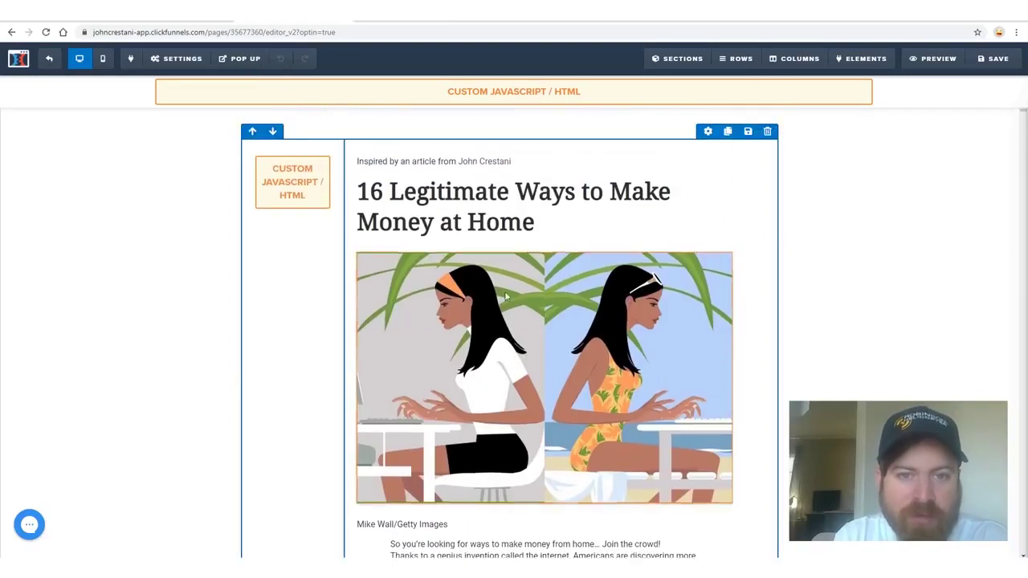
scroll(525, 286, down, 4)
scroll(524, 286, down, 3)
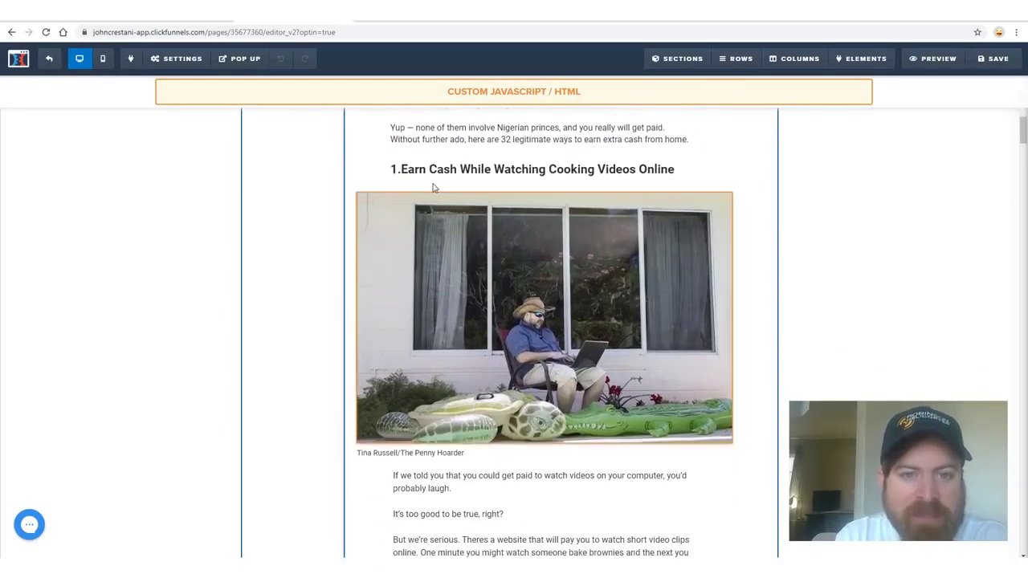
- Replace the URL of the "get the book 'Work-At-Home Secrets'" link in item 1 with the Digistore link copied from Notepad
scroll(629, 184, down, 5)
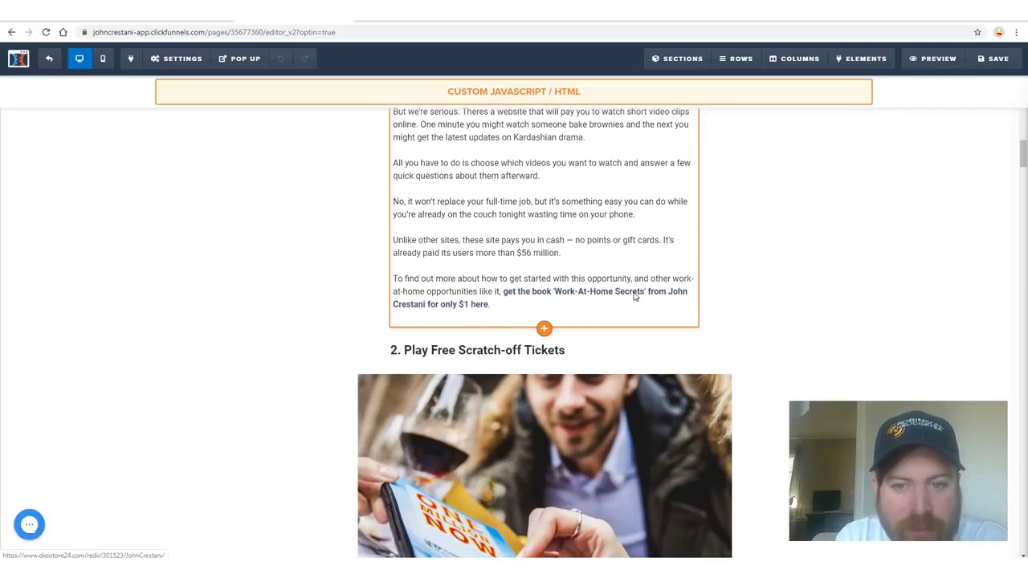
click(553, 296)
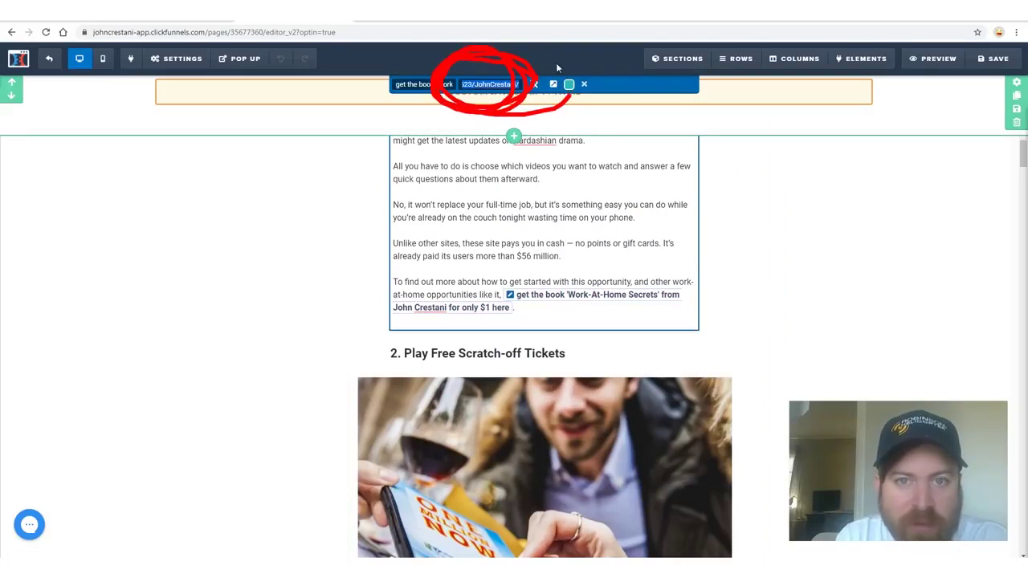
drag(595, 117, 562, 161)
mouse_move(279, 366)
mouse_down()
mouse_move(455, 131)
mouse_move(462, 191)
mouse_up()
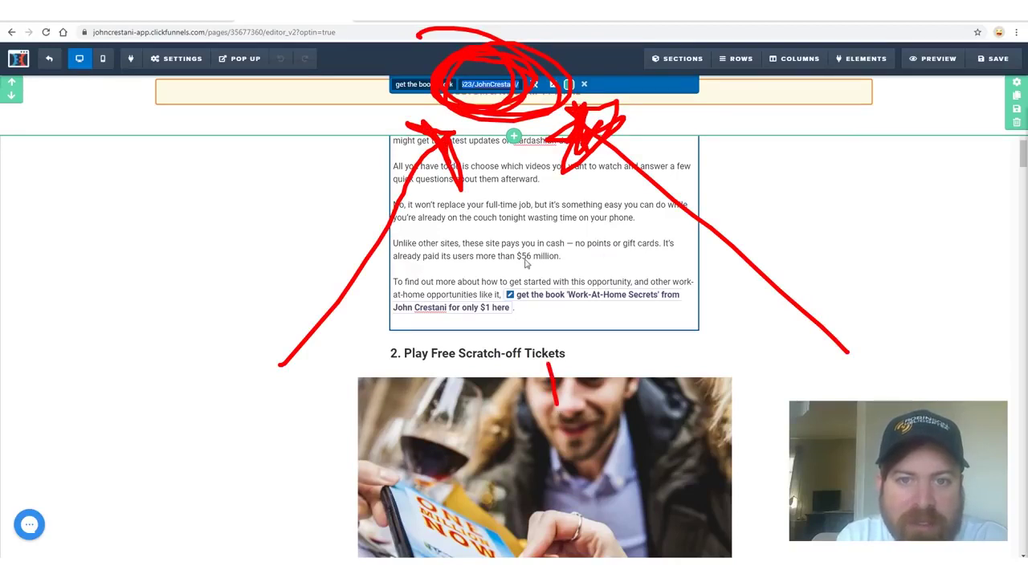
drag(526, 264, 494, 173)
drag(494, 172, 480, 253)
key(Escape)
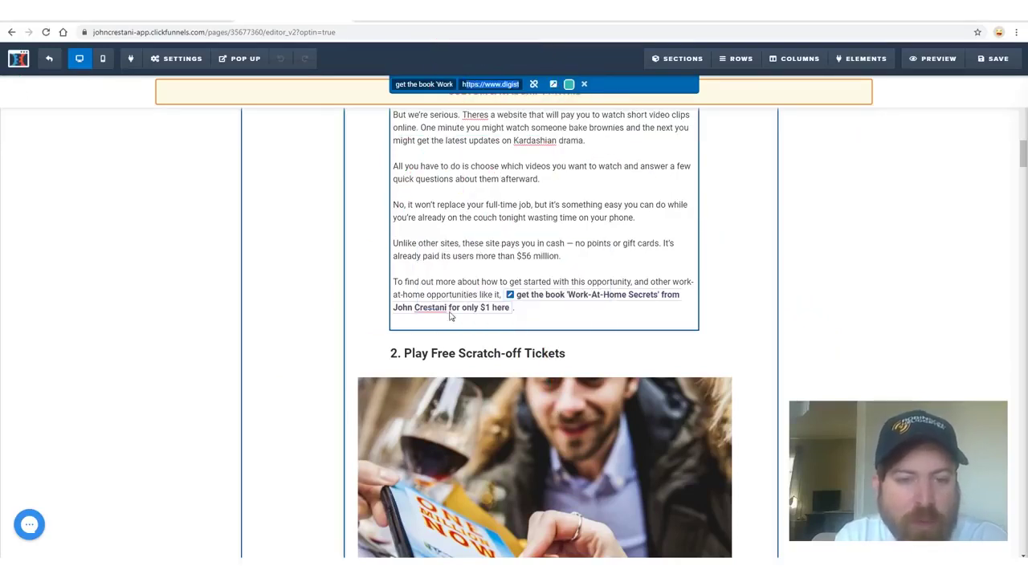
key(alt+Tab)
click(302, 350)
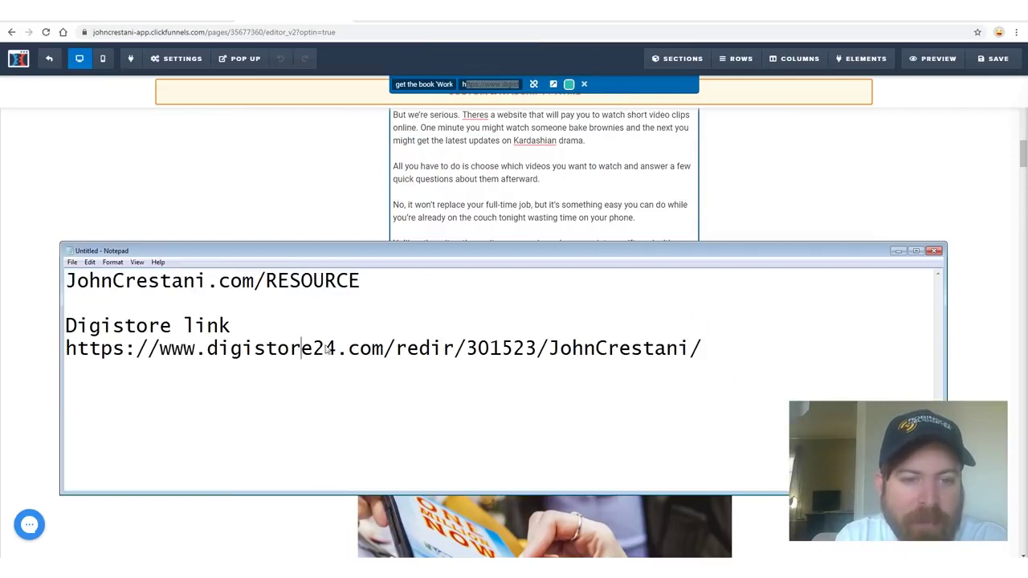
drag(758, 345, 91, 351)
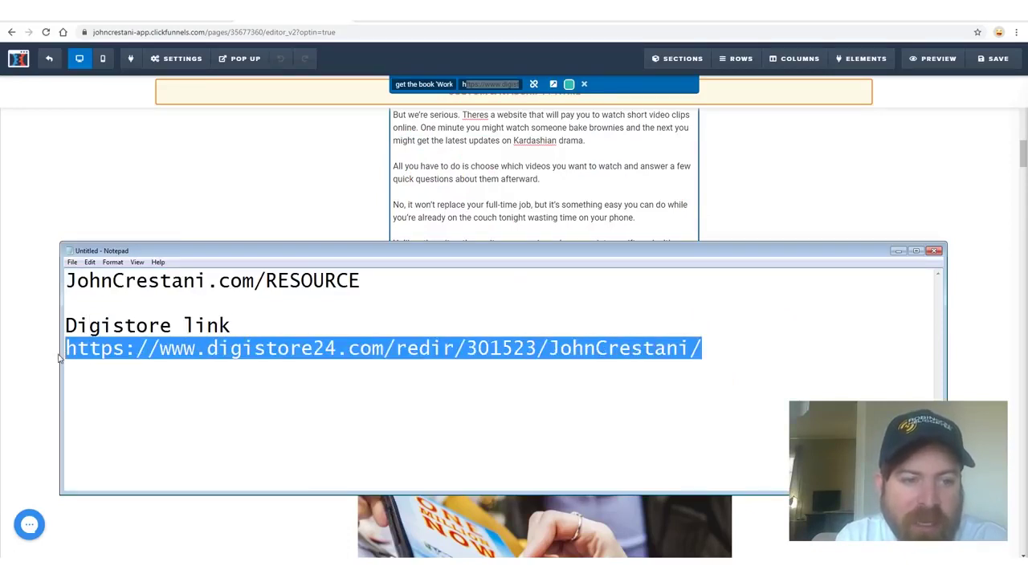
key(alt+Tab)
click(780, 250)
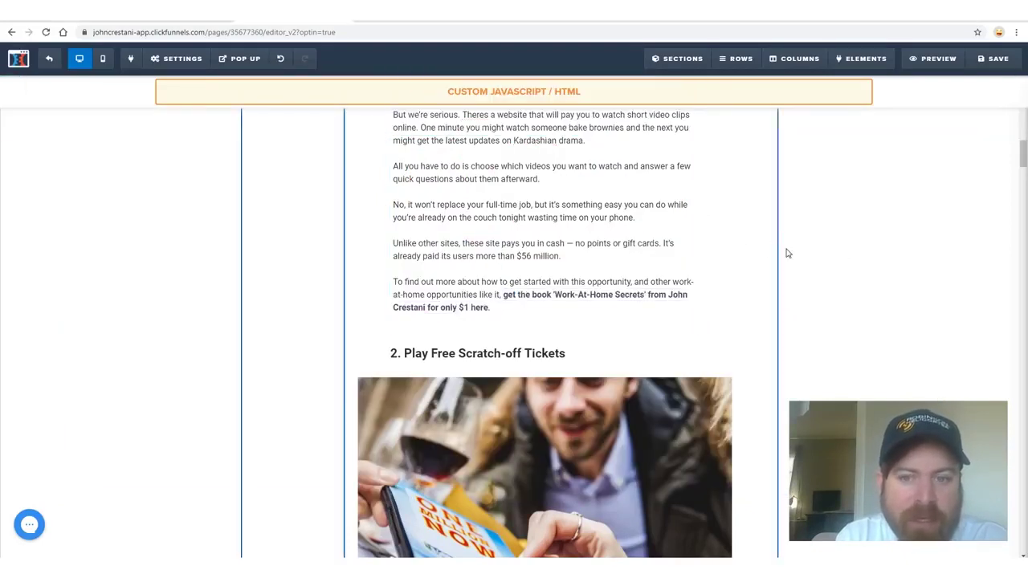
- Replace the URL of the "get the book 'Work-At-Home Secrets'" link in item 2 with the copied Digistore link
scroll(730, 246, down, 3)
scroll(730, 246, down, 3)
mouse_move(689, 261)
mouse_down()
mouse_move(556, 220)
mouse_move(759, 226)
mouse_move(715, 249)
mouse_move(583, 219)
mouse_move(707, 234)
mouse_move(449, 217)
mouse_up()
mouse_move(320, 127)
mouse_down()
mouse_move(196, 251)
mouse_move(289, 270)
mouse_move(281, 278)
mouse_up()
mouse_move(676, 511)
mouse_down()
mouse_move(929, 378)
mouse_move(812, 269)
mouse_move(840, 274)
mouse_up()
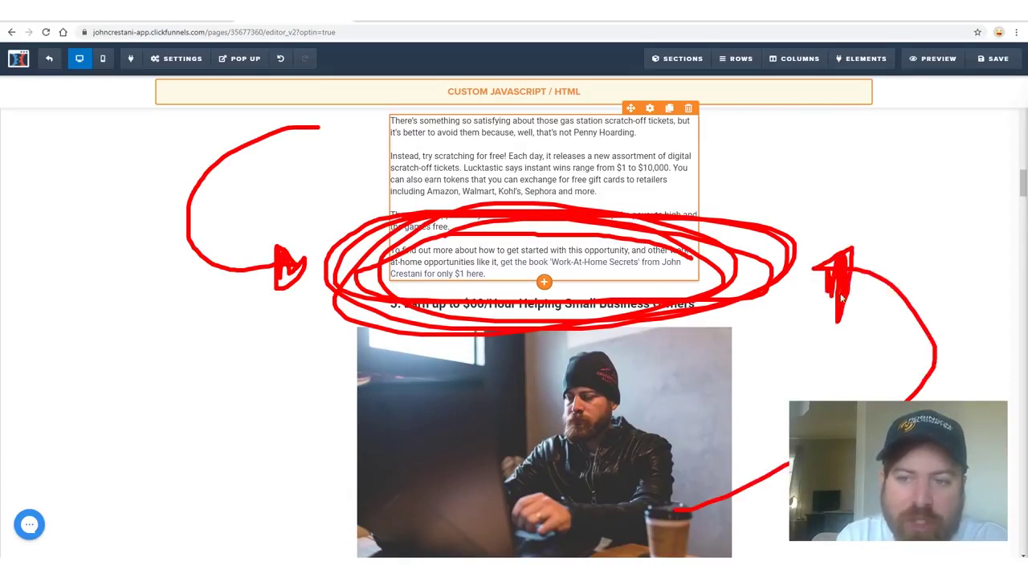
click(559, 263)
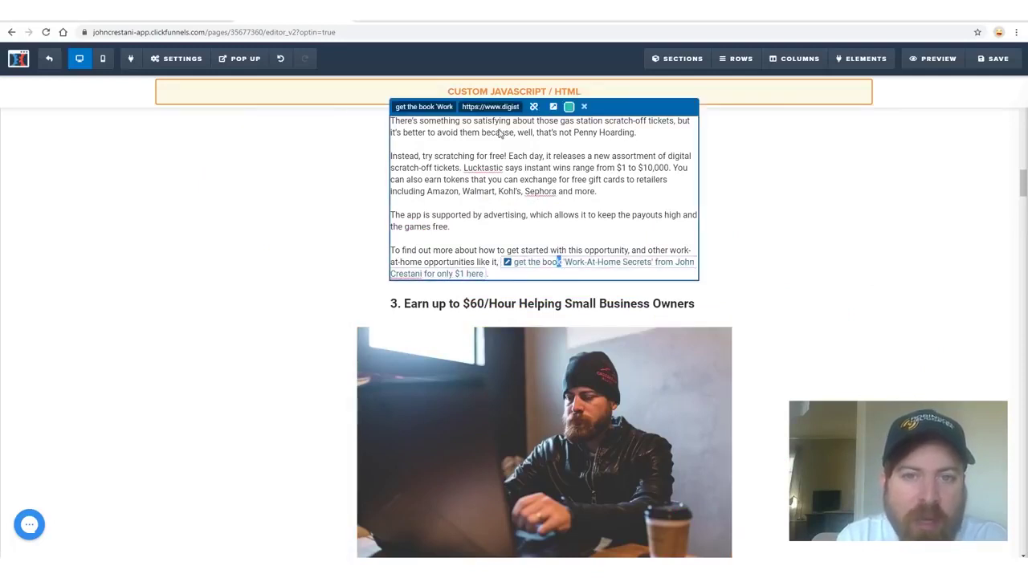
click(489, 106)
key(ctrl+a)
key(BackSpace)
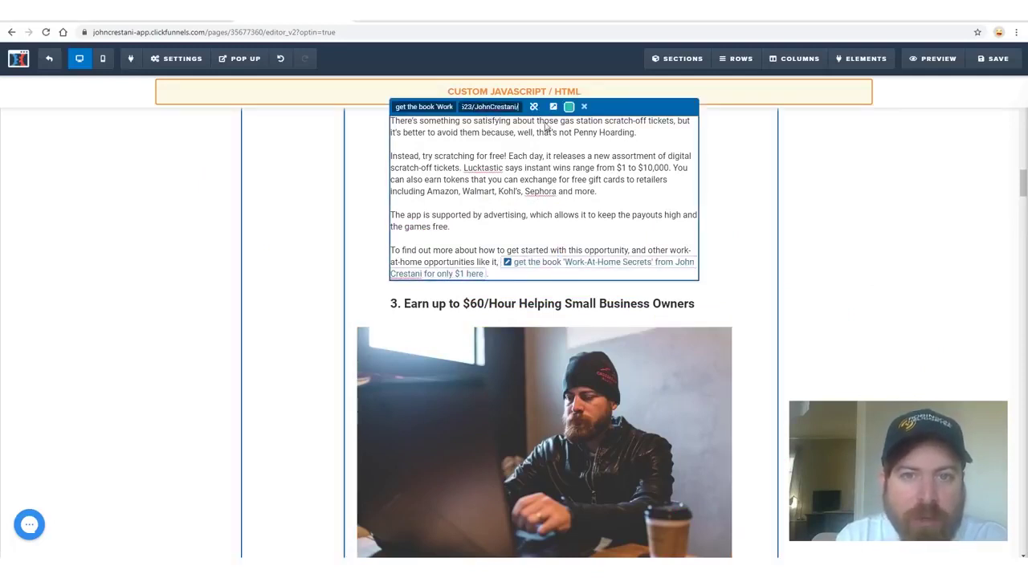
click(833, 238)
- Make the "get the book 'Work-At-Home Secrets'" link text at the end of item 2 bold
scroll(846, 266, down, 2)
scroll(799, 255, up, 2)
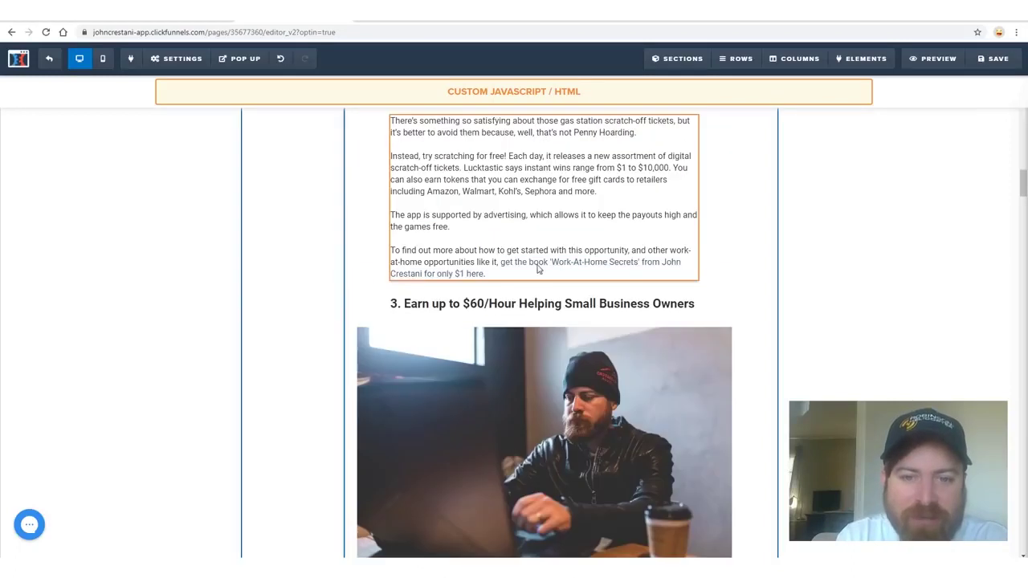
click(538, 269)
click(516, 269)
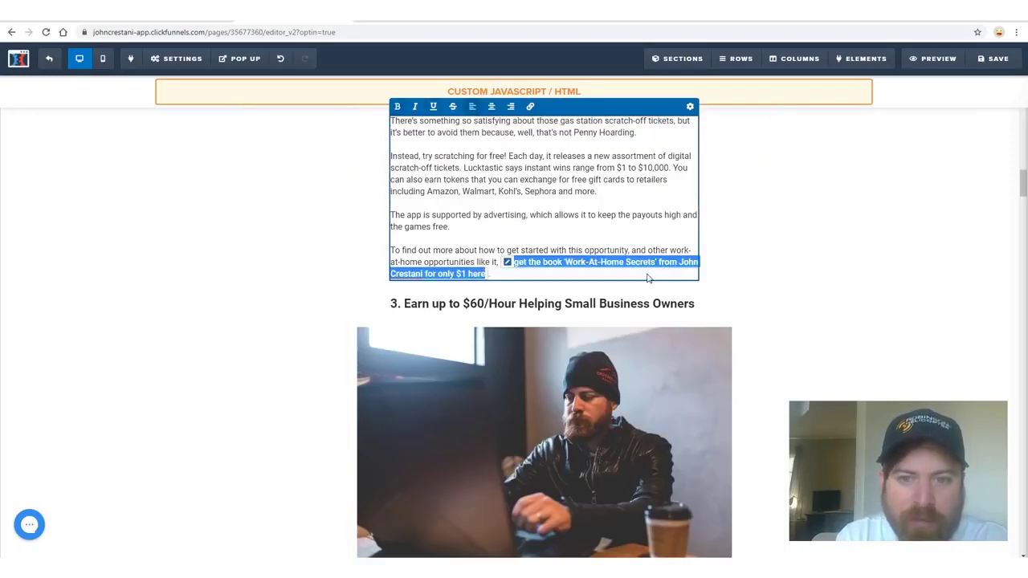
click(746, 266)
- Set the "Work-At-Home Secrets" links in items 3 and 4 to the copied Digistore link
scroll(679, 268, down, 5)
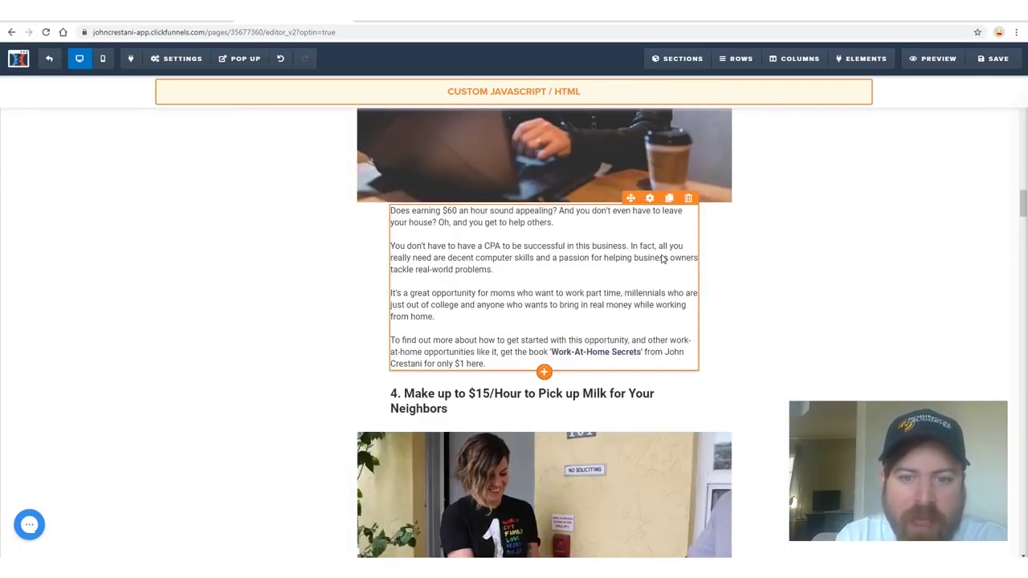
click(587, 348)
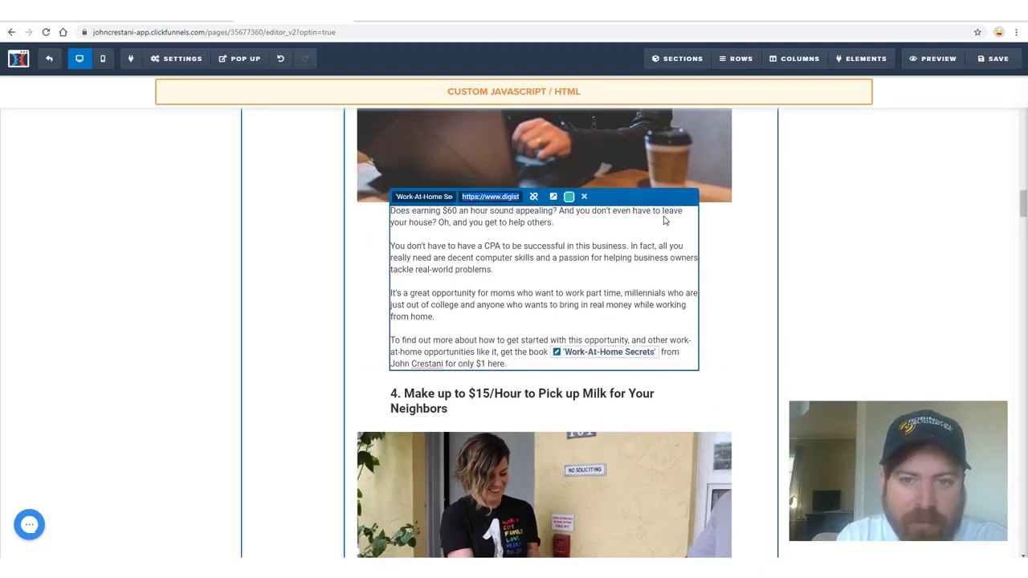
scroll(664, 221, down, 7)
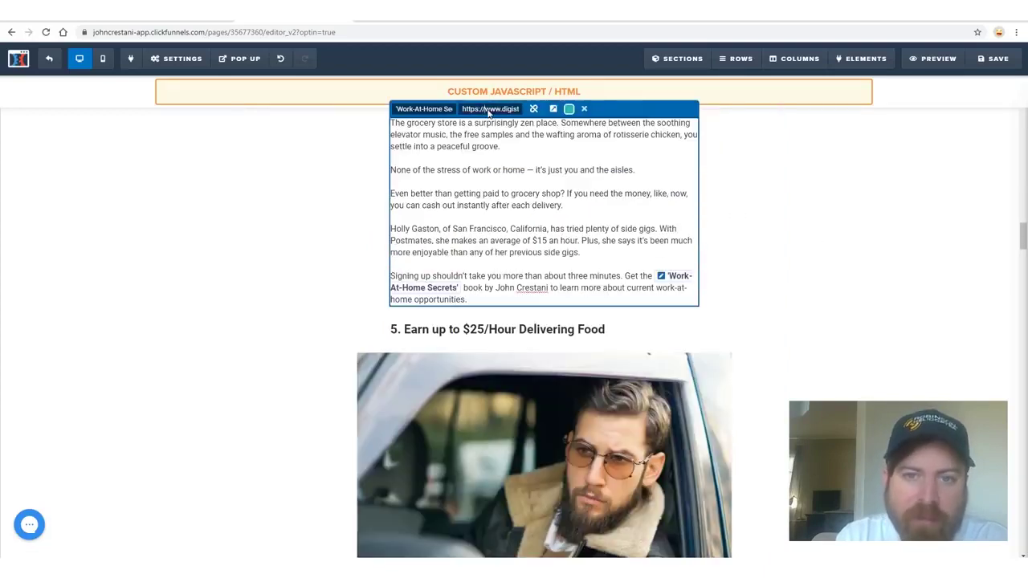
click(885, 197)
- Check the following article items down to item 7 for book links and save the page
scroll(660, 211, up, 3)
scroll(660, 211, up, 2)
scroll(480, 231, down, 6)
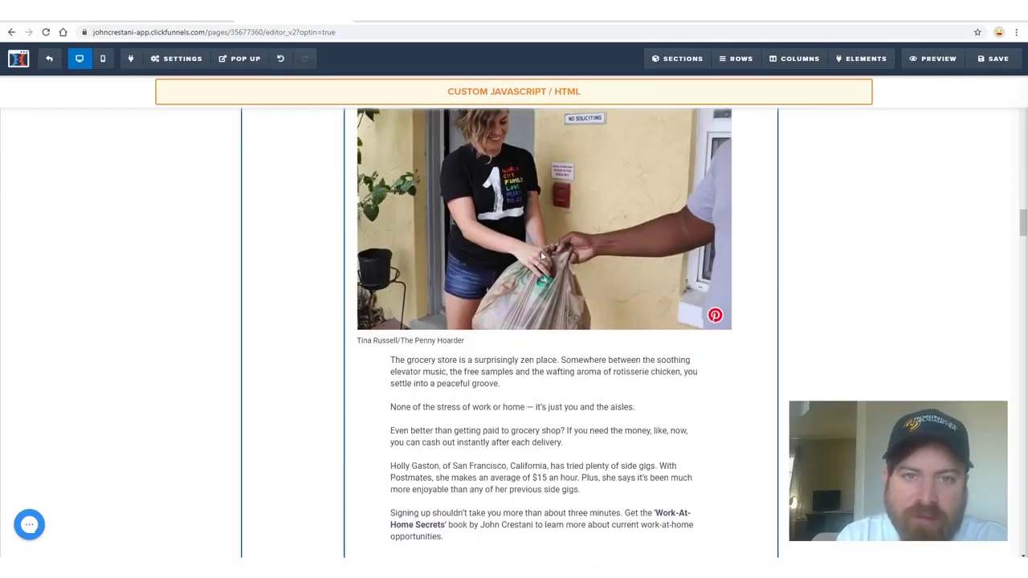
scroll(482, 229, down, 8)
scroll(509, 213, up, 1)
scroll(510, 225, down, 5)
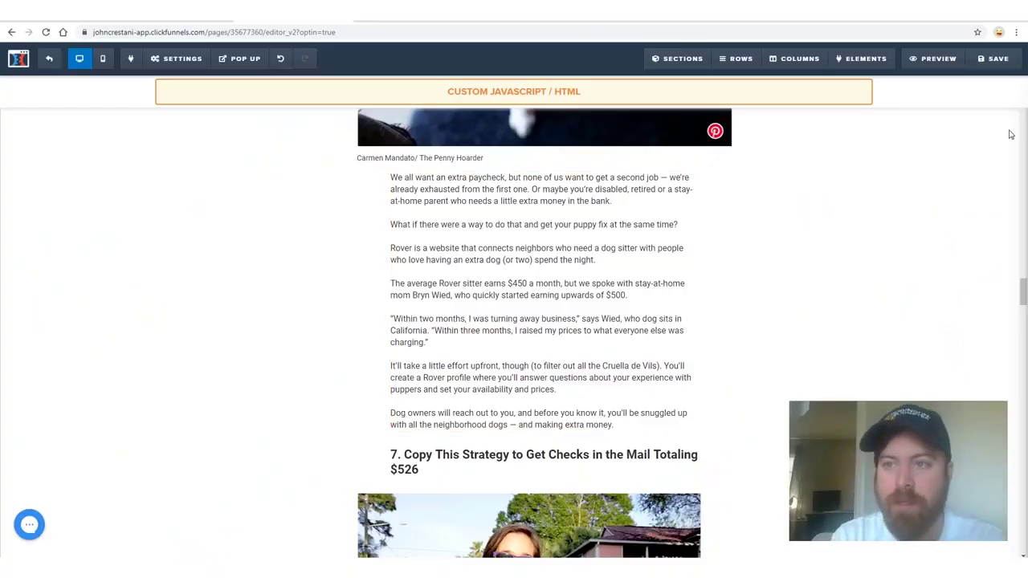
mouse_move(991, 89)
mouse_down()
mouse_move(1014, 77)
mouse_move(996, 103)
mouse_move(880, 83)
mouse_up()
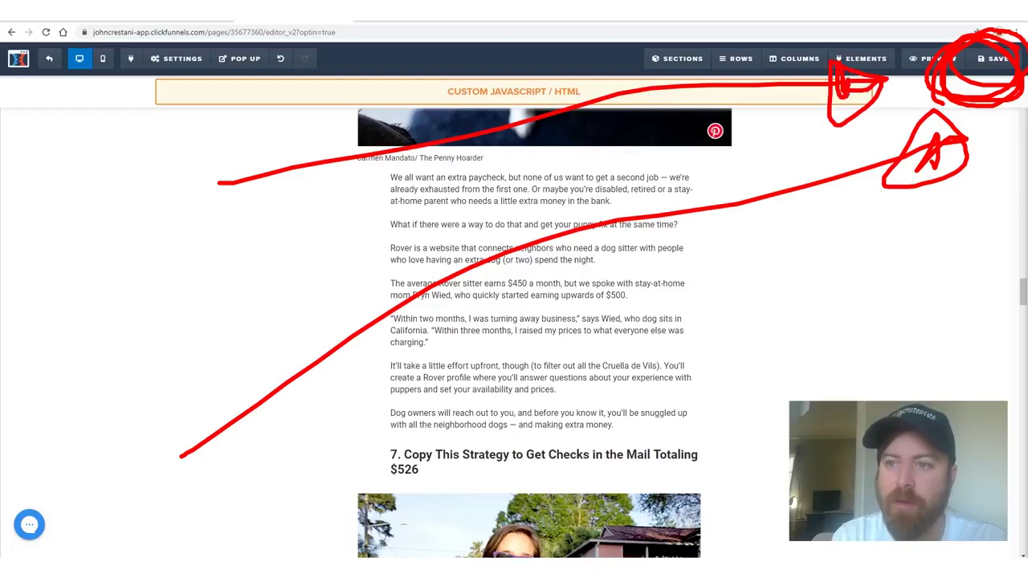
drag(955, 400, 1009, 165)
key(Escape)
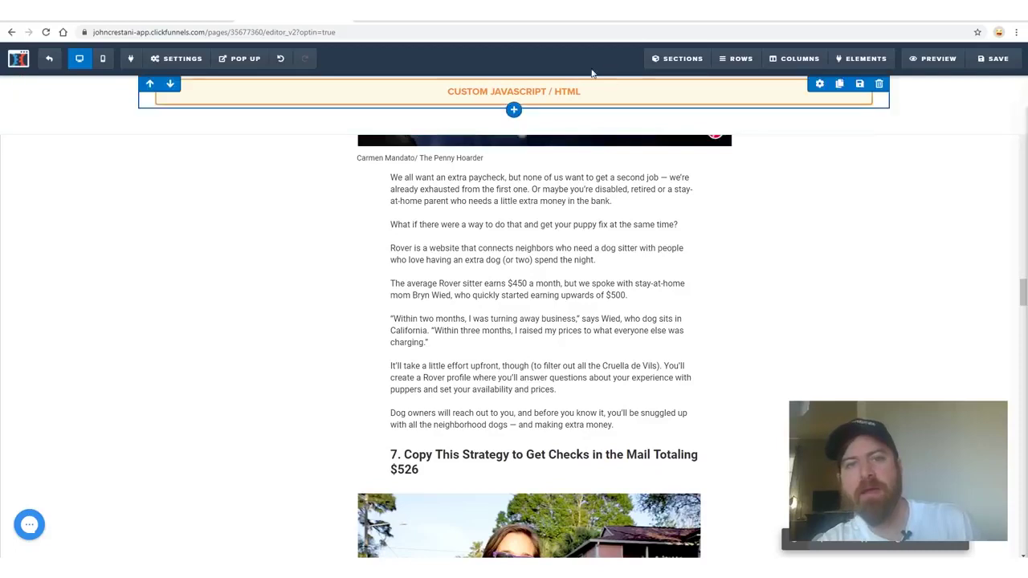
mouse_move(90, 46)
mouse_down()
mouse_move(14, 50)
mouse_move(46, 96)
mouse_move(64, 29)
mouse_up()
mouse_move(277, 418)
mouse_down()
mouse_move(79, 114)
mouse_move(67, 173)
mouse_move(95, 120)
mouse_up()
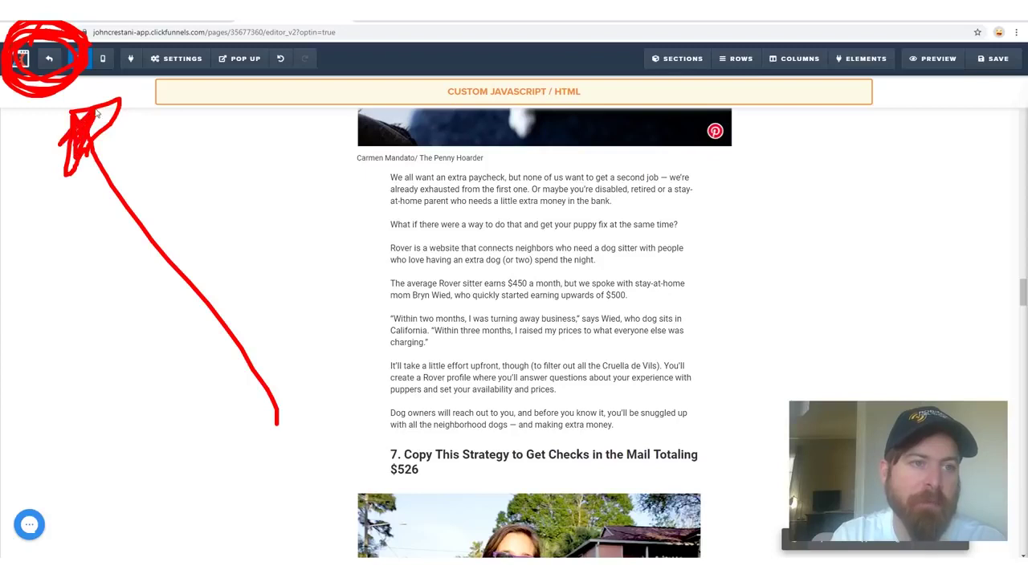
- Leave the page editor and open the settings of the Listicle Cold Traffic Bizopp Presell funnel
click(49, 58)
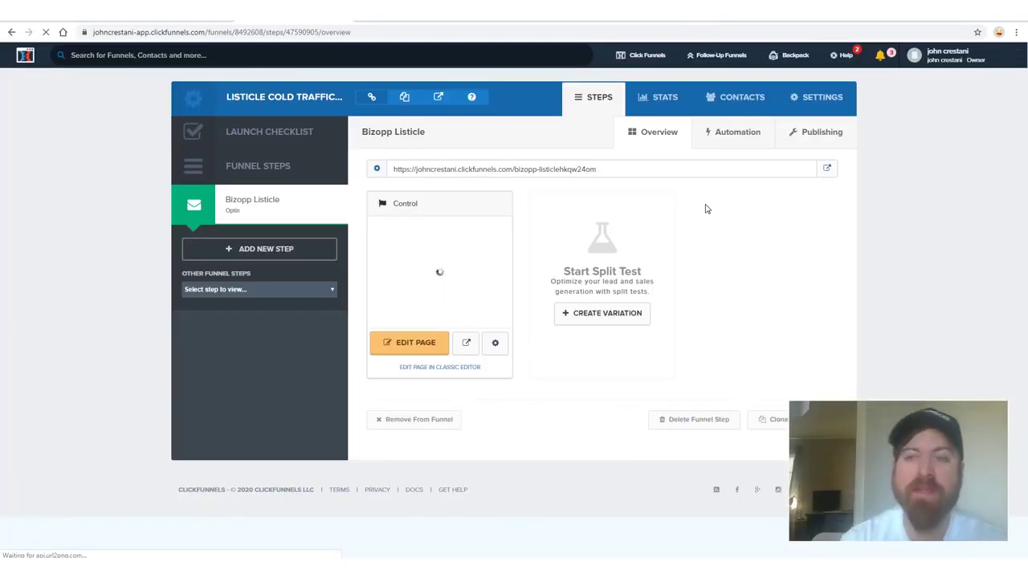
mouse_move(799, 84)
mouse_down()
mouse_move(875, 105)
mouse_move(783, 72)
mouse_move(883, 120)
mouse_move(770, 98)
mouse_move(835, 148)
mouse_up()
mouse_move(233, 425)
mouse_down()
mouse_move(611, 112)
mouse_move(647, 161)
mouse_move(657, 139)
mouse_up()
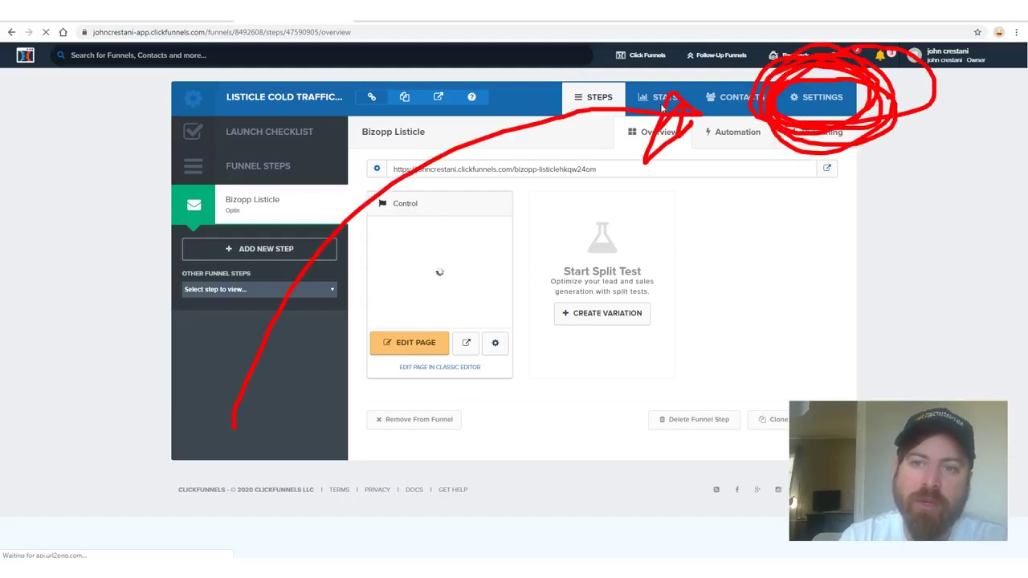
mouse_move(673, 419)
mouse_down()
mouse_move(881, 243)
mouse_move(843, 173)
mouse_up()
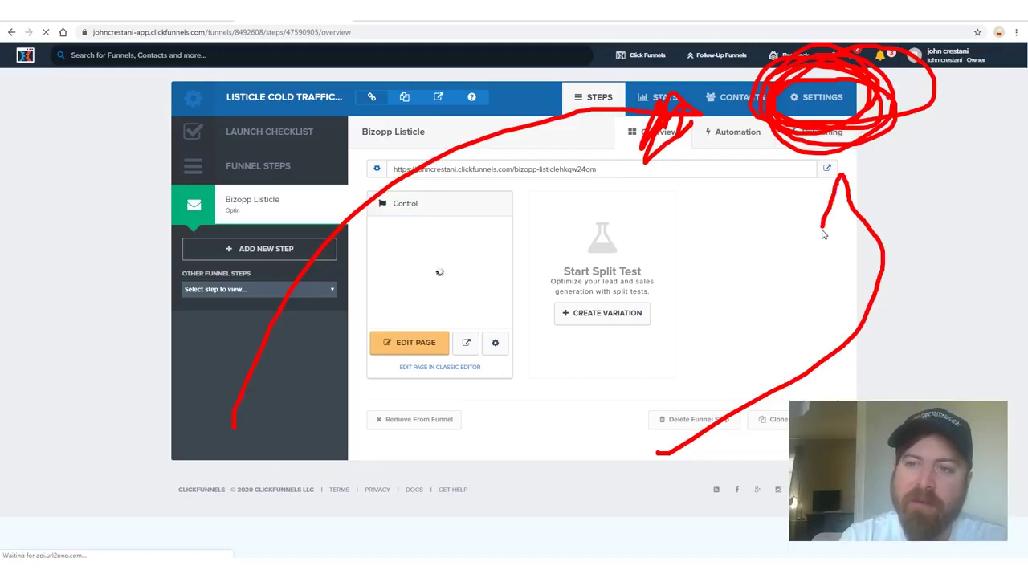
key(Escape)
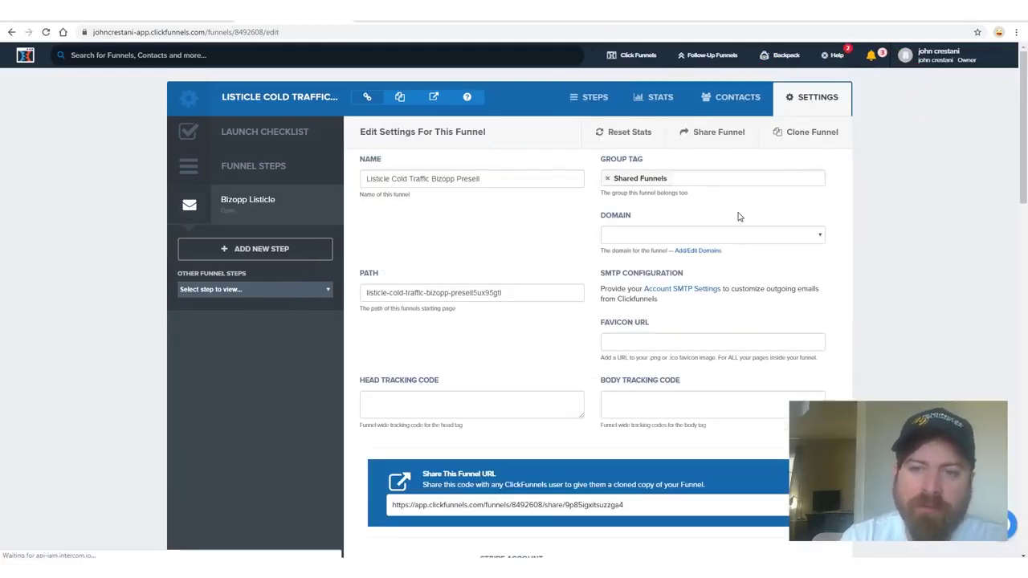
key(ctrl+plus)
key(ctrl+plus)
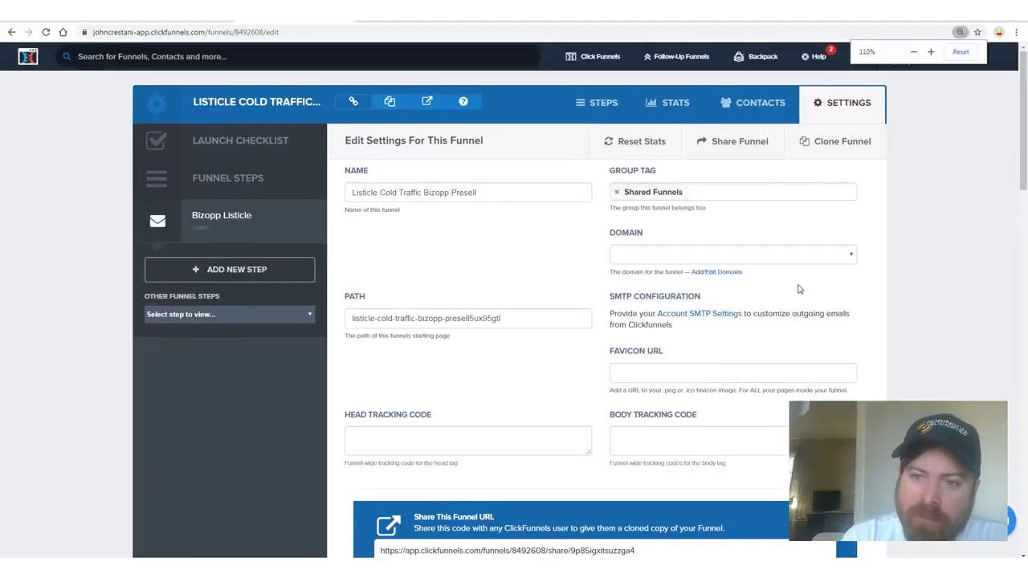
key(ctrl+plus)
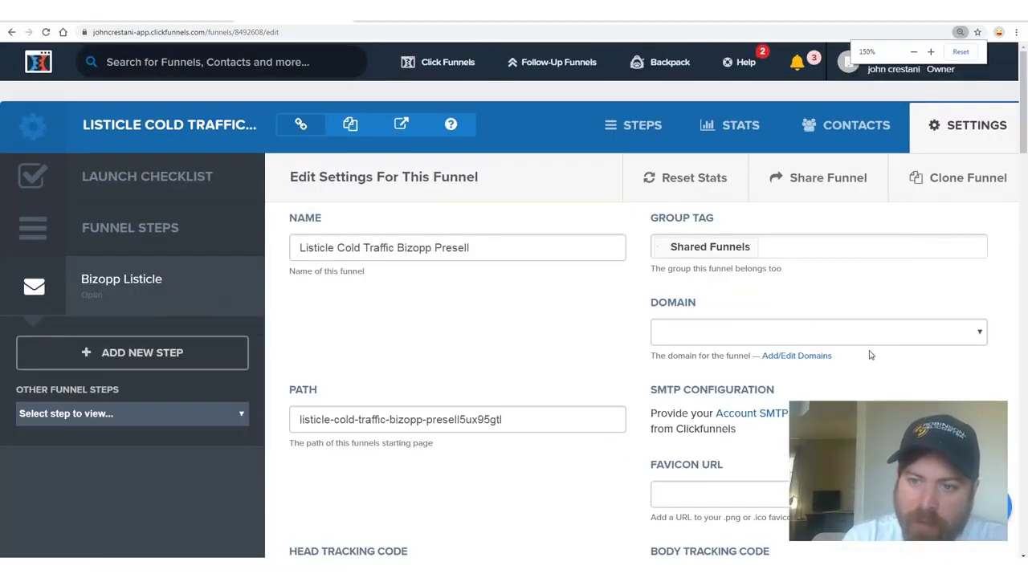
- Open the account's domain list from the funnel's domain setting and look through the existing domains
drag(652, 303, 707, 303)
mouse_move(887, 365)
mouse_down()
mouse_move(856, 348)
mouse_move(751, 357)
mouse_move(865, 357)
mouse_move(775, 392)
mouse_move(731, 349)
mouse_move(819, 317)
mouse_move(879, 370)
mouse_move(835, 397)
mouse_move(783, 317)
mouse_move(828, 314)
mouse_move(719, 385)
mouse_up()
mouse_move(223, 429)
mouse_down()
mouse_move(667, 351)
mouse_move(686, 302)
mouse_move(666, 375)
mouse_up()
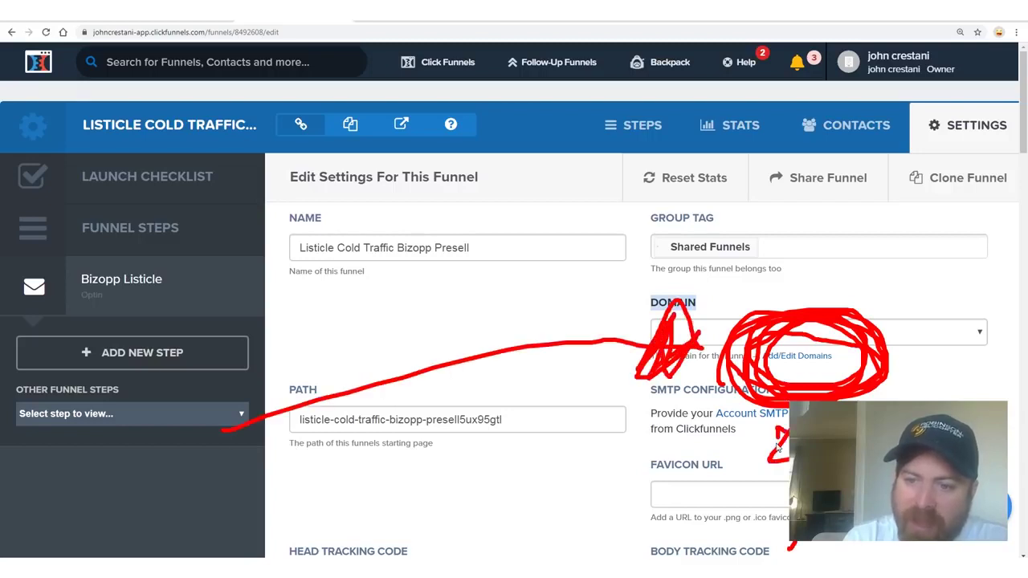
click(799, 356)
scroll(408, 416, down, 3)
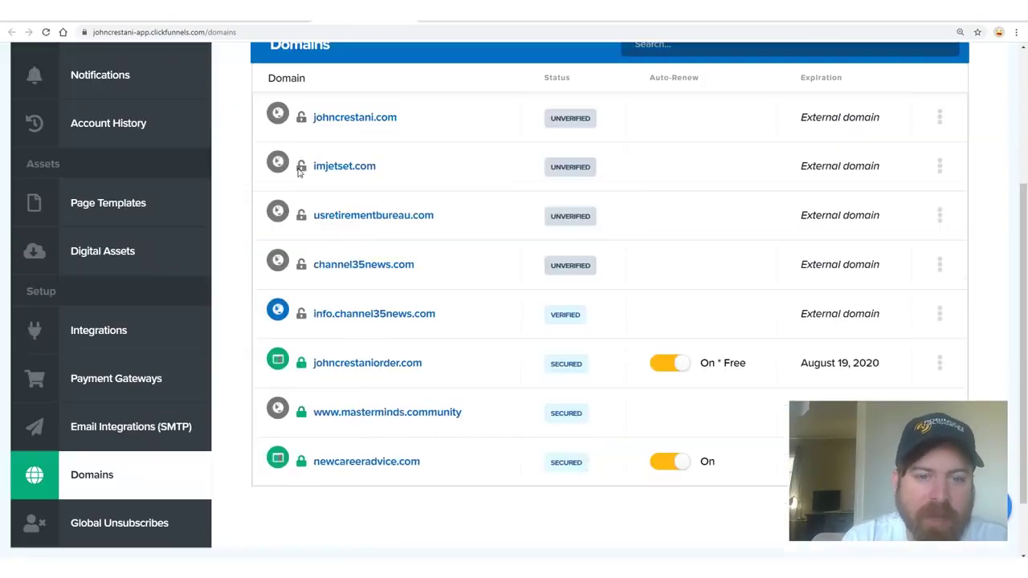
scroll(718, 273, up, 3)
mouse_move(860, 129)
mouse_down()
mouse_move(917, 212)
mouse_move(956, 141)
mouse_move(836, 201)
mouse_move(983, 199)
mouse_move(807, 196)
mouse_move(964, 145)
mouse_move(811, 161)
mouse_up()
drag(235, 213, 699, 209)
drag(844, 402, 918, 281)
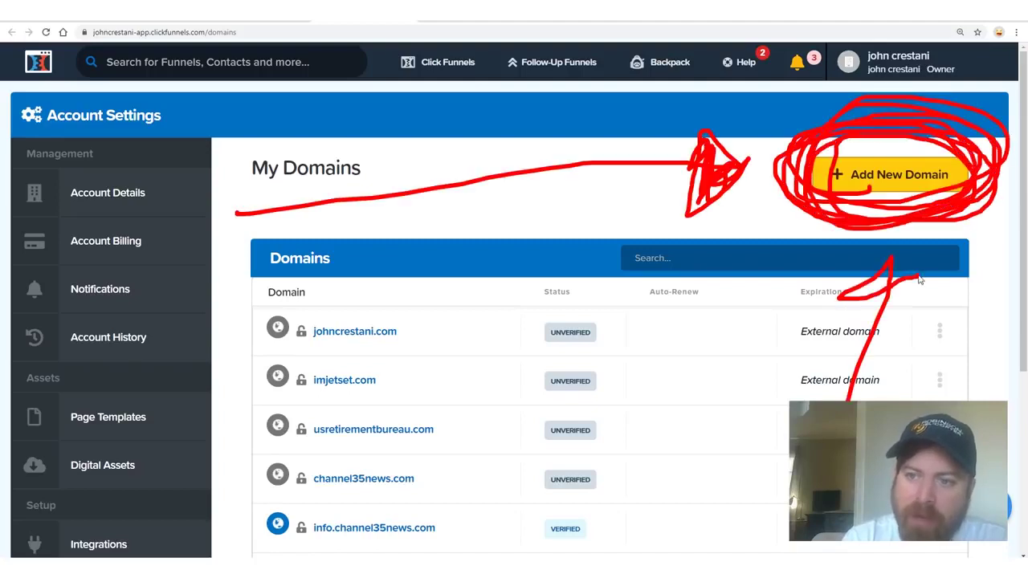
key(Escape)
- Start adding a new domain and choose to register a new one
click(892, 174)
key(ctrl+0)
mouse_move(573, 153)
mouse_down()
mouse_move(302, 519)
mouse_move(163, 484)
mouse_move(168, 144)
mouse_move(630, 167)
mouse_up()
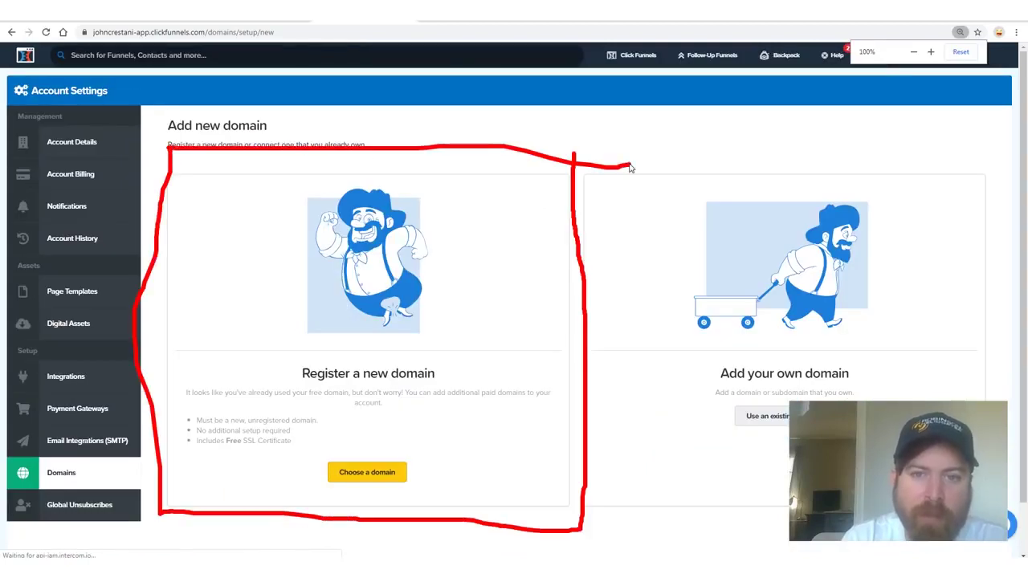
mouse_move(611, 132)
mouse_down()
mouse_move(583, 225)
mouse_move(551, 502)
mouse_move(634, 161)
mouse_move(660, 257)
mouse_up()
key(Escape)
click(367, 472)
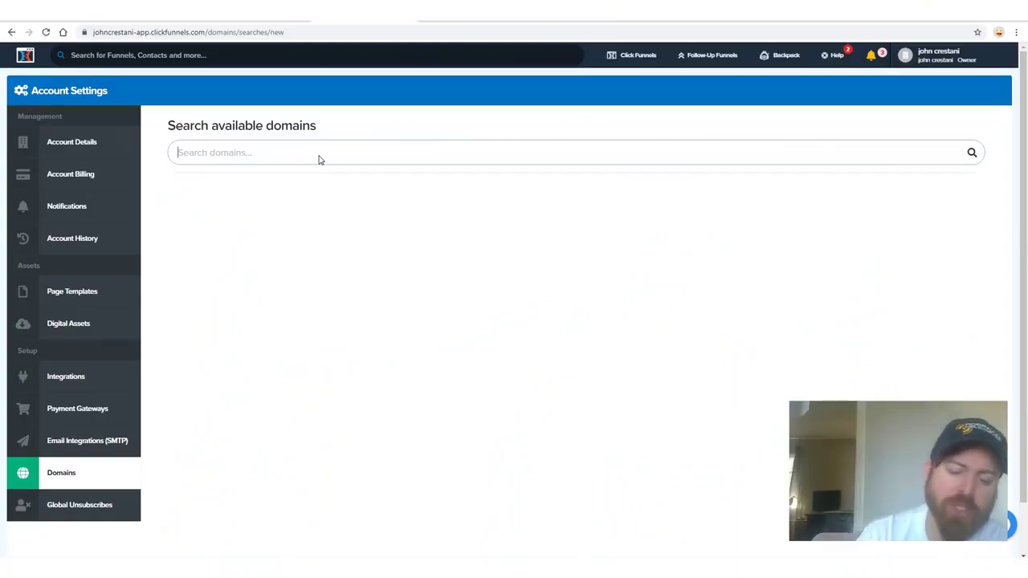
- Search the available domains for the owner's full name and for "johnworknews", and check the .com price
text(johnc)
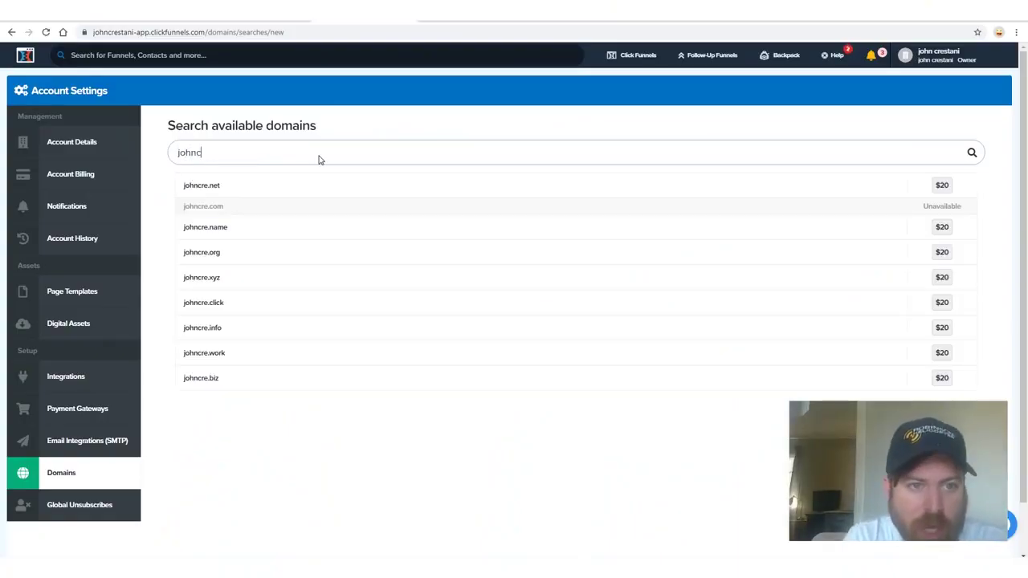
text(restani)
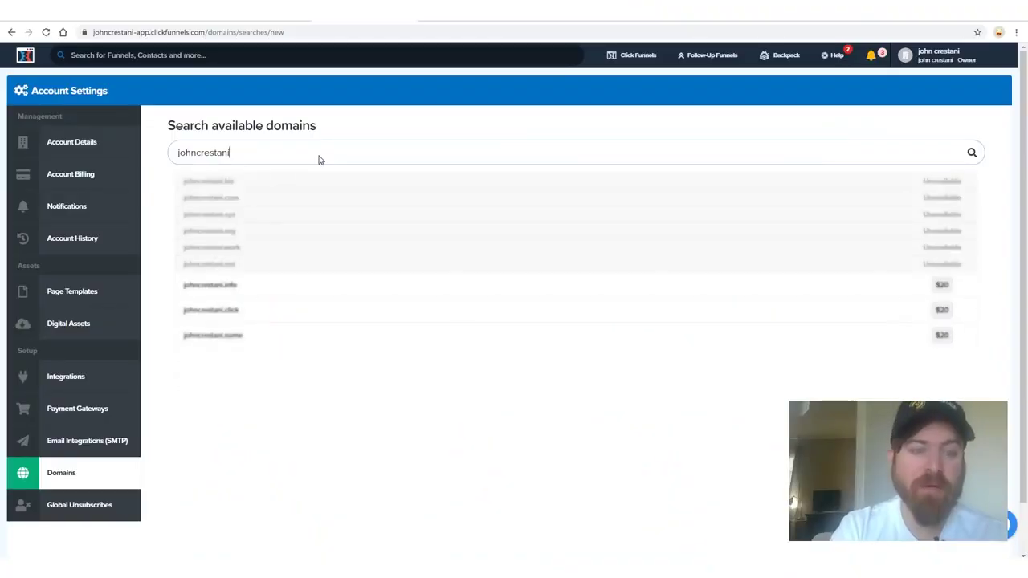
key(ctrl+a)
text(johnworknews)
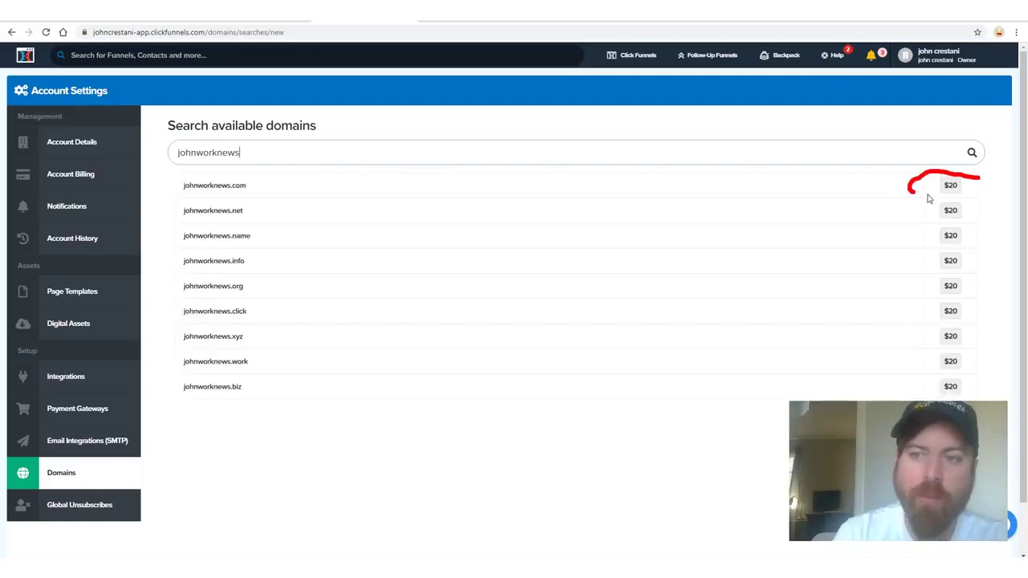
mouse_move(928, 198)
mouse_down()
mouse_move(920, 168)
mouse_move(912, 172)
mouse_move(964, 164)
mouse_up()
drag(345, 356, 862, 189)
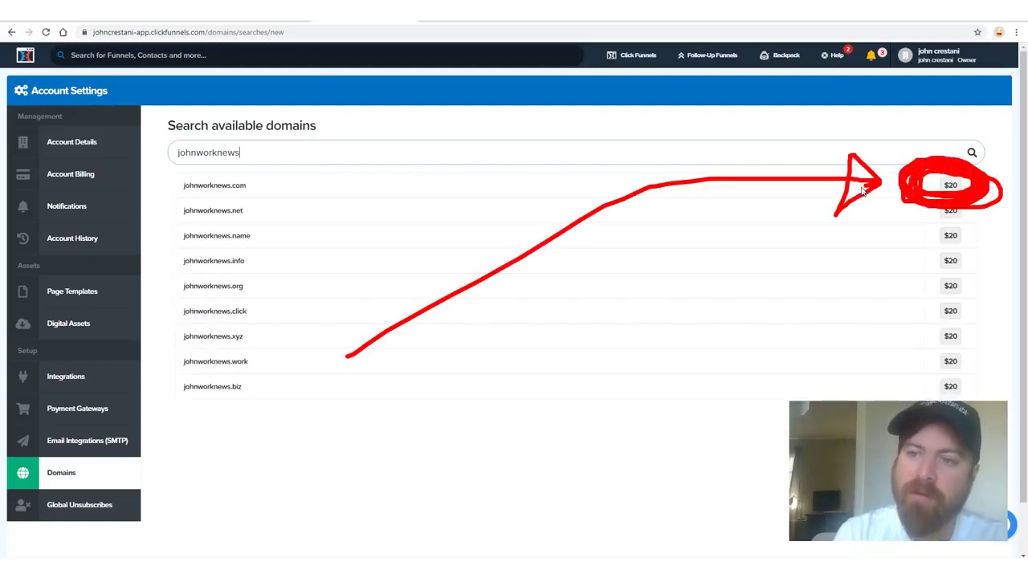
drag(910, 335, 944, 225)
mouse_move(601, 438)
mouse_down()
mouse_move(900, 255)
mouse_move(862, 282)
mouse_up()
key(Escape)
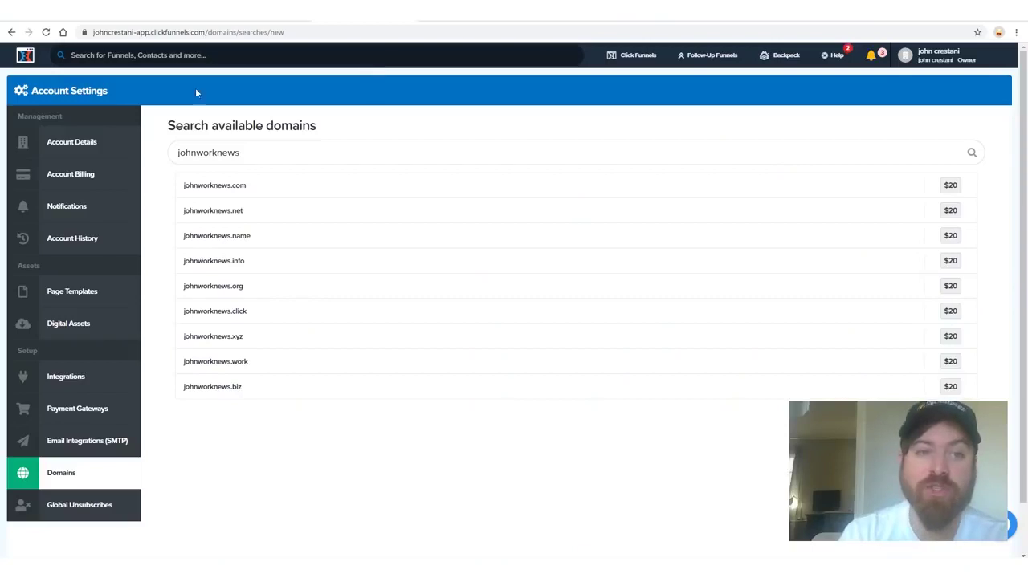
- Leave the domain registration, return to the listicle presell funnel and reopen its settings
key(alt+Left)
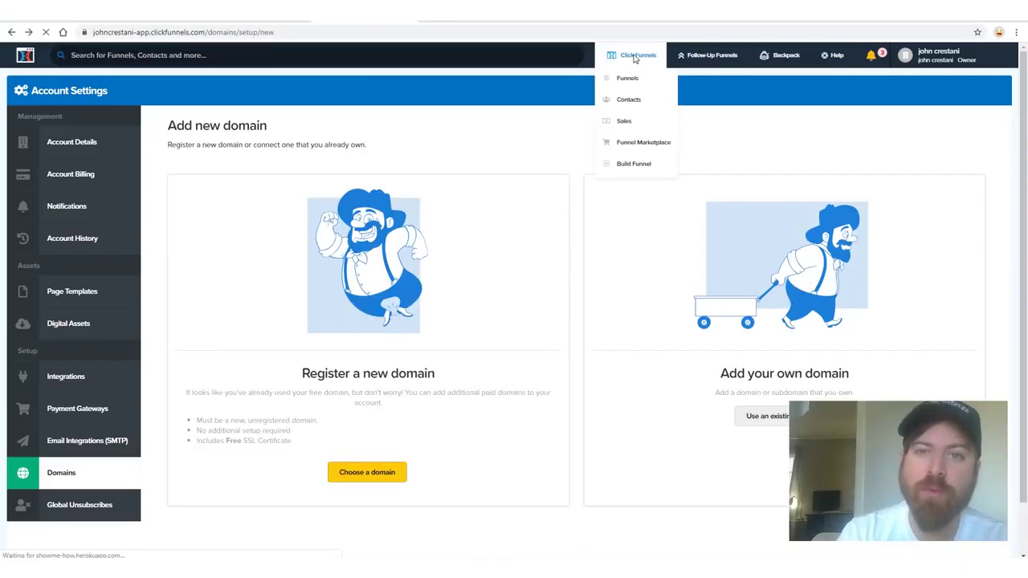
drag(597, 52, 589, 86)
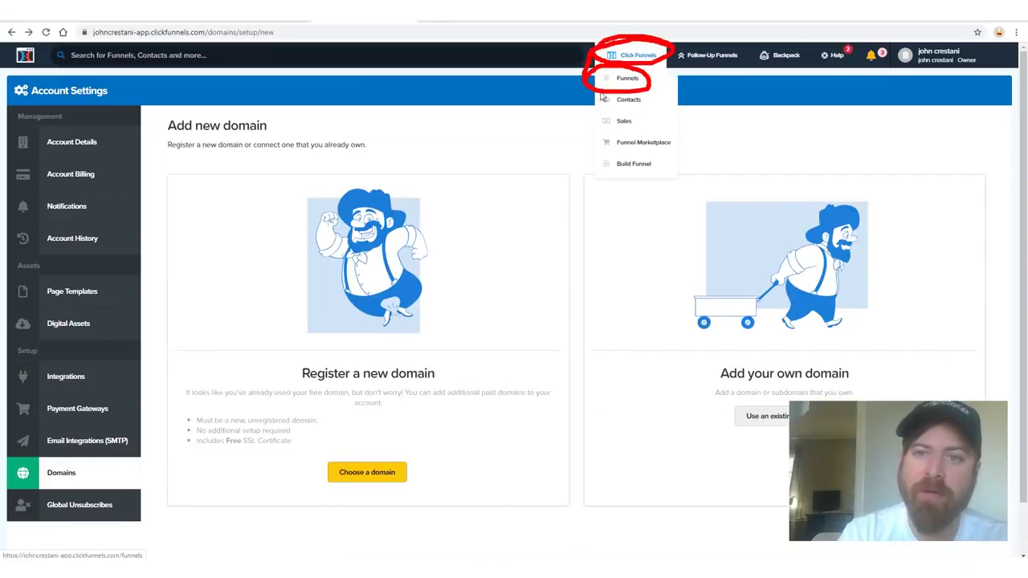
click(628, 79)
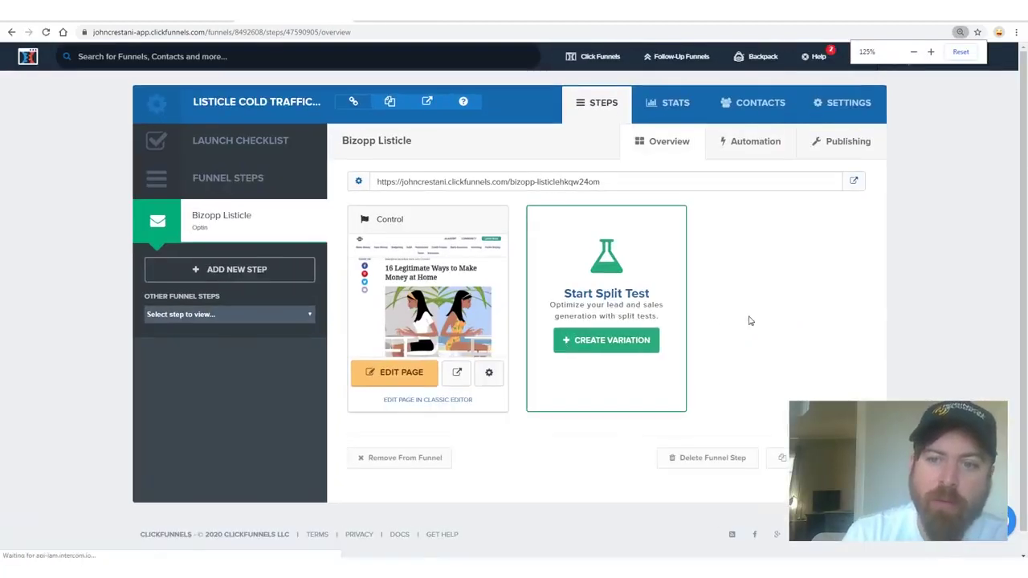
key(ctrl+plus)
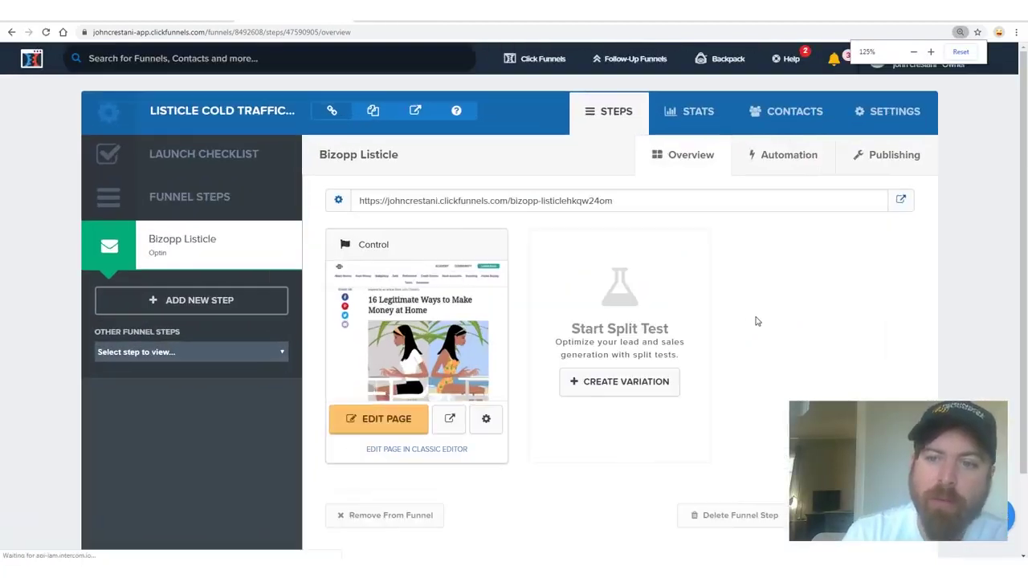
mouse_move(67, 67)
mouse_down()
mouse_move(94, 422)
mouse_move(790, 486)
mouse_move(915, 100)
mouse_move(25, 92)
mouse_up()
mouse_move(847, 136)
mouse_down()
mouse_move(850, 82)
mouse_move(955, 121)
mouse_move(943, 120)
mouse_up()
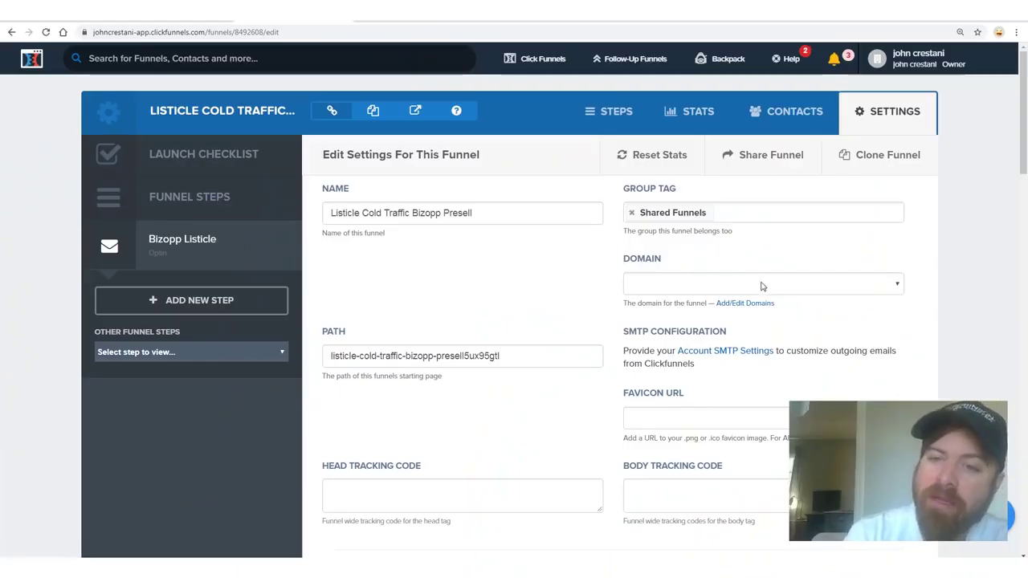
- Set the funnel's domain to newcareeradvice.com and save the funnel settings
scroll(910, 238, down, 1)
mouse_move(922, 219)
mouse_down()
mouse_move(620, 187)
mouse_move(620, 253)
mouse_move(932, 259)
mouse_up()
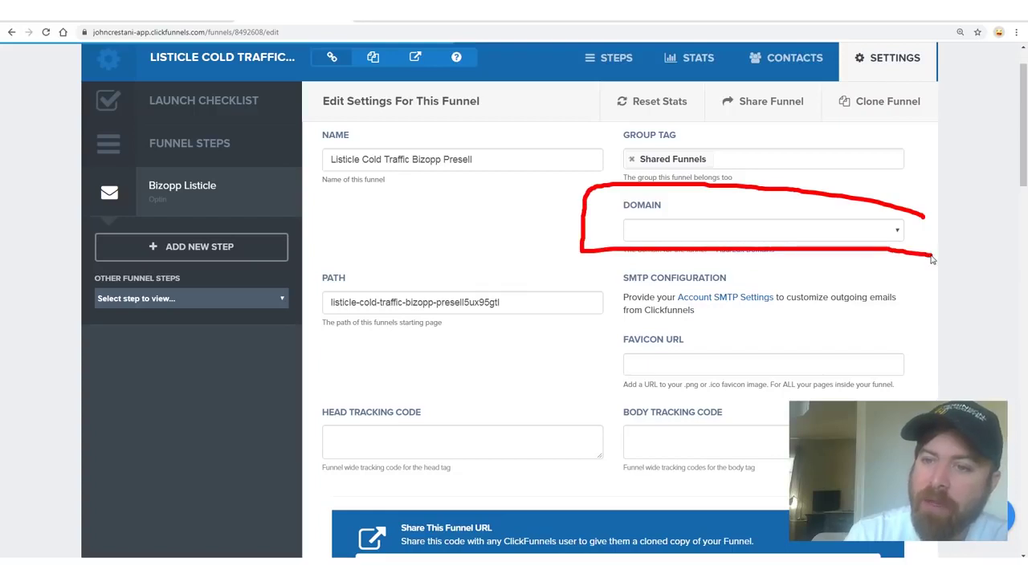
mouse_move(873, 245)
mouse_down()
mouse_move(915, 201)
mouse_move(883, 205)
mouse_move(891, 229)
mouse_up()
click(895, 233)
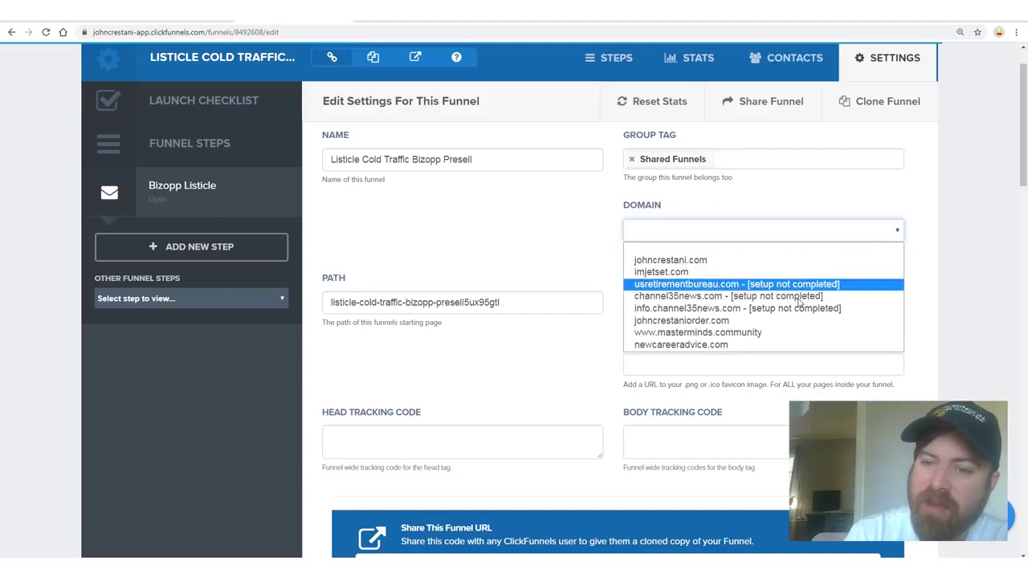
mouse_move(754, 337)
mouse_down()
mouse_move(620, 342)
mouse_move(755, 362)
mouse_up()
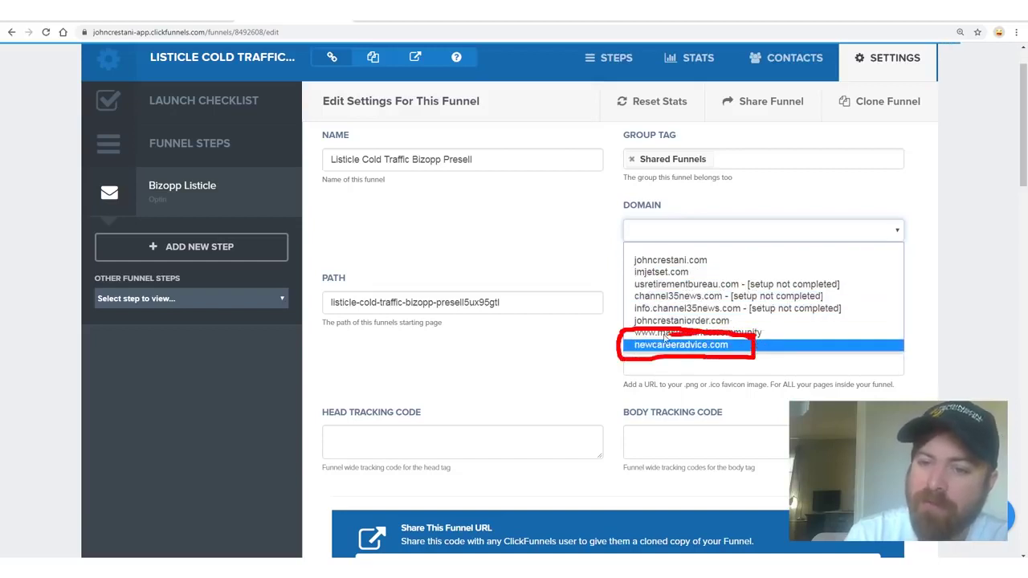
mouse_move(577, 143)
mouse_down()
mouse_move(448, 310)
mouse_move(625, 342)
mouse_up()
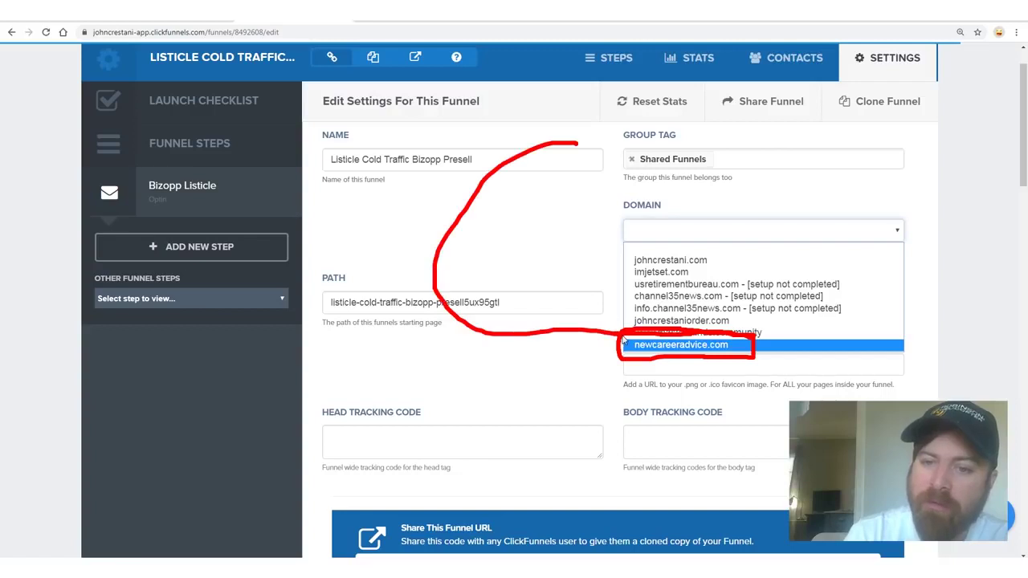
drag(575, 363, 584, 339)
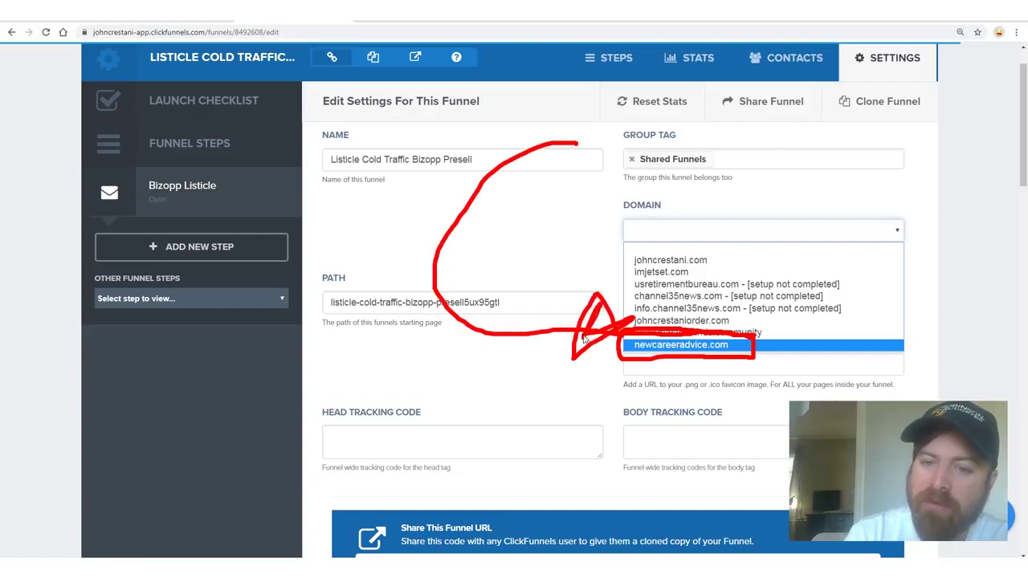
click(889, 345)
drag(1022, 154, 1018, 534)
mouse_move(851, 377)
mouse_down()
mouse_move(803, 385)
mouse_move(723, 482)
mouse_up()
mouse_move(737, 161)
mouse_down()
mouse_move(670, 488)
mouse_move(625, 552)
mouse_up()
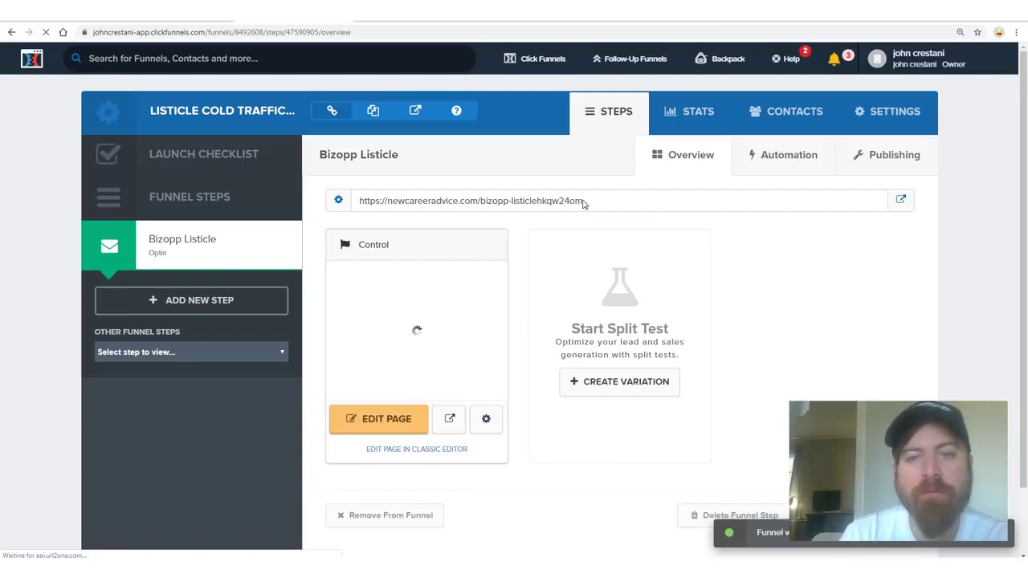
- Select the Bizopp Listicle step's newcareeradvice.com URL and open the published page in the browser
drag(584, 204, 360, 204)
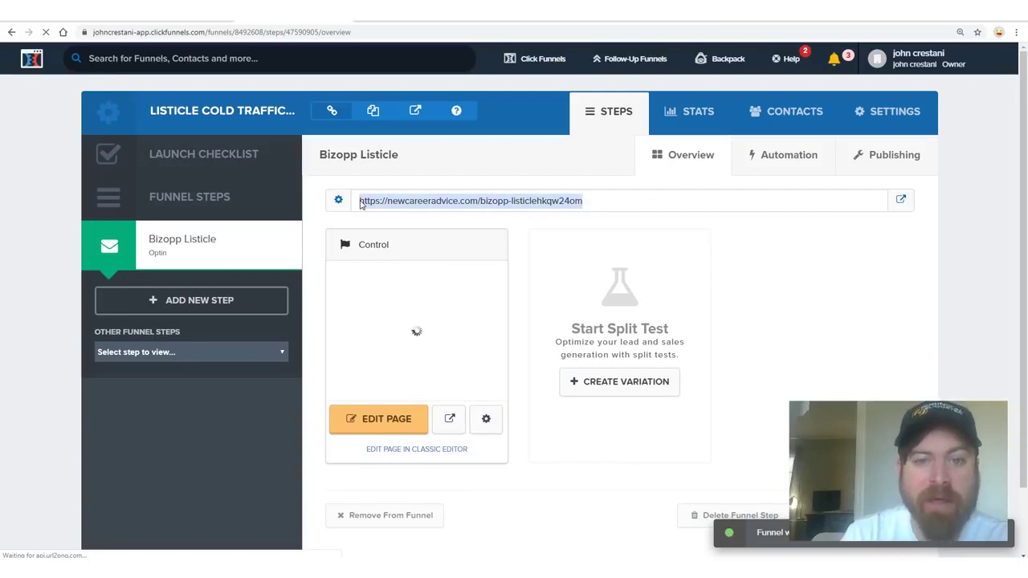
mouse_move(608, 195)
mouse_down()
mouse_move(498, 180)
mouse_move(596, 201)
mouse_up()
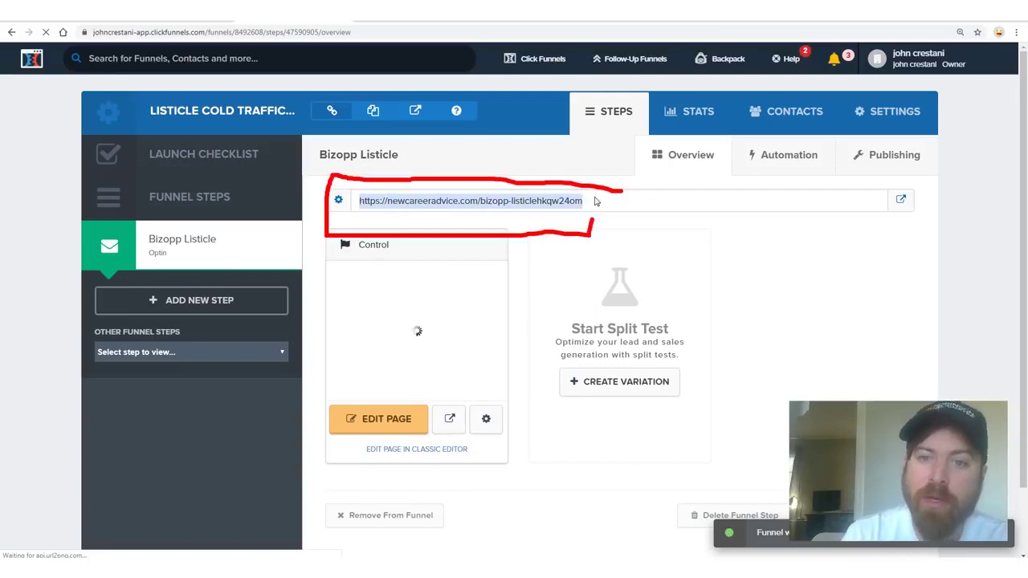
drag(534, 190, 317, 192)
mouse_move(975, 347)
mouse_down()
mouse_move(636, 218)
mouse_move(664, 241)
mouse_up()
mouse_move(480, 502)
mouse_down()
mouse_move(472, 246)
mouse_move(562, 269)
mouse_move(487, 248)
mouse_up()
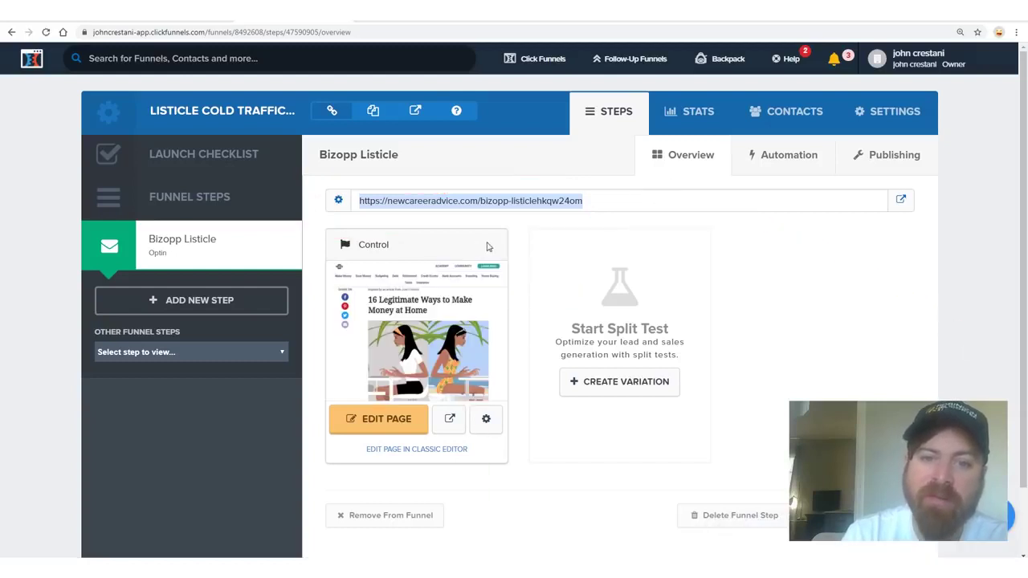
click(542, 205)
drag(596, 206, 358, 207)
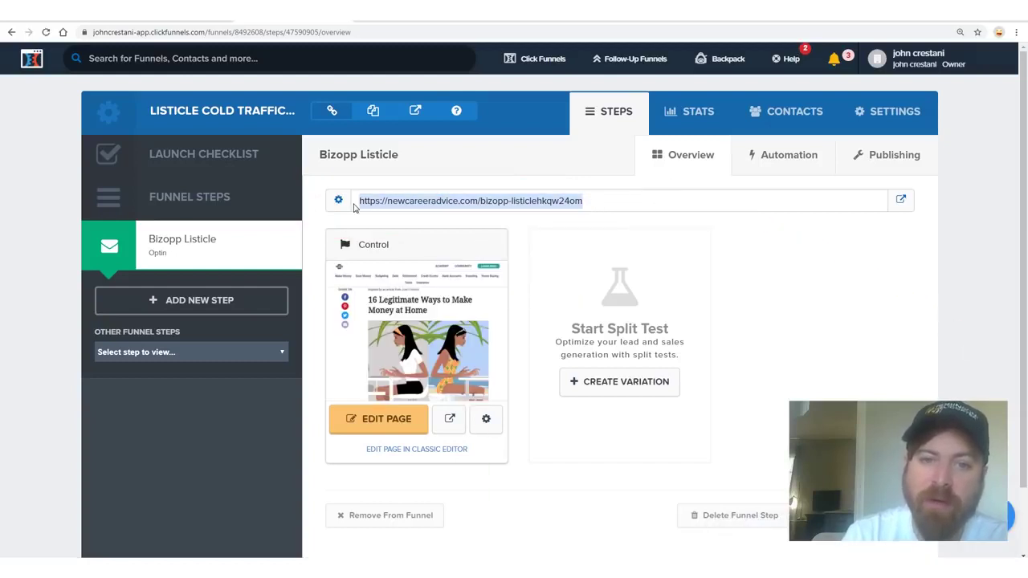
key(alt+Tab)
text(it)
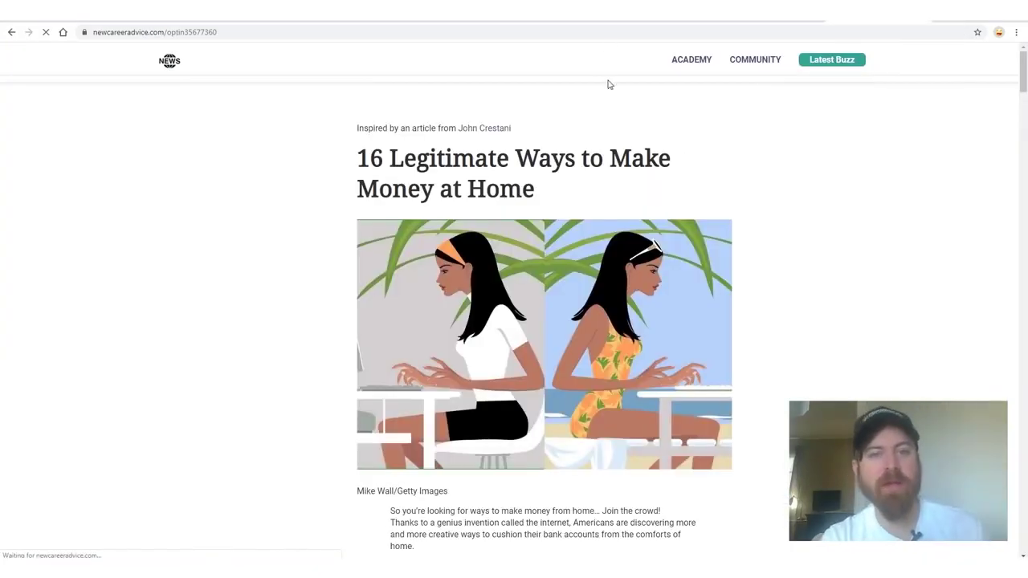
- Examine the live page's headline and the 'Work-At-Home Secrets' book links at the end of items 1 and 2
drag(360, 159, 544, 195)
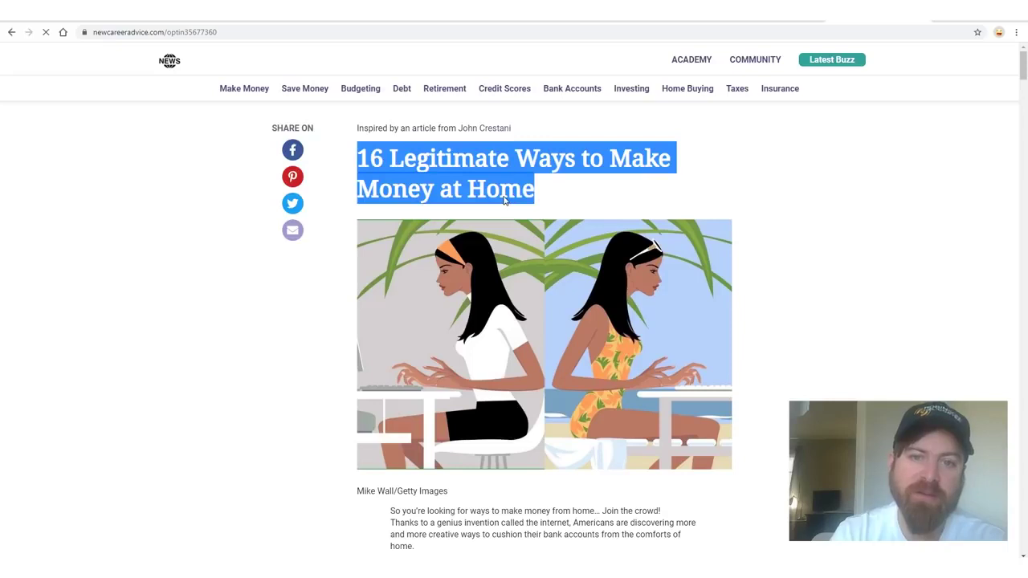
click(504, 200)
scroll(537, 306, down, 12)
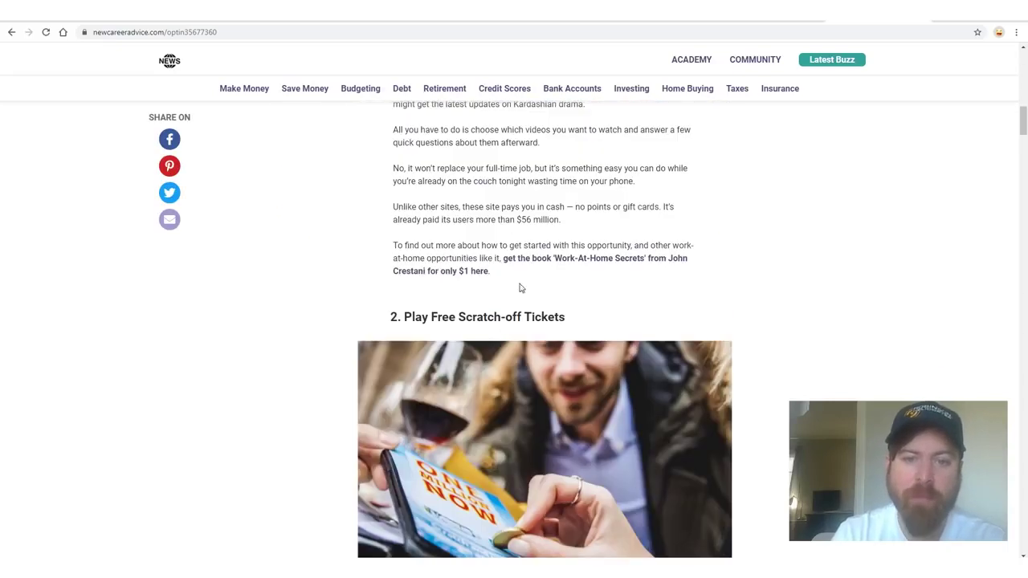
mouse_move(359, 222)
mouse_down()
mouse_move(493, 295)
mouse_move(668, 233)
mouse_move(309, 219)
mouse_up()
scroll(371, 352, down, 5)
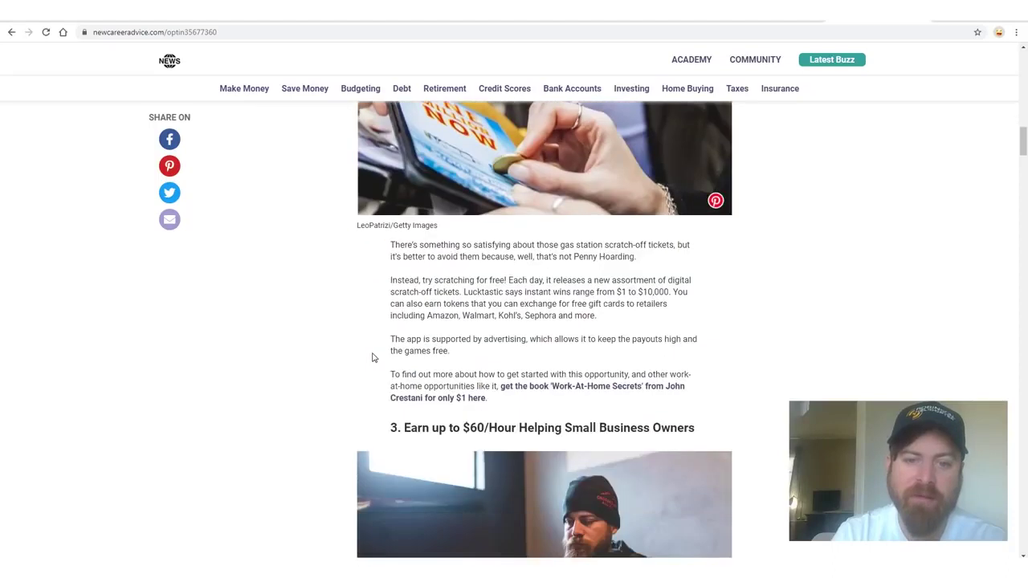
- Examine items 2 and 3 of the live listicle page, including the book link after the scratch-off section
mouse_move(378, 291)
mouse_down()
mouse_move(392, 359)
mouse_move(714, 305)
mouse_up()
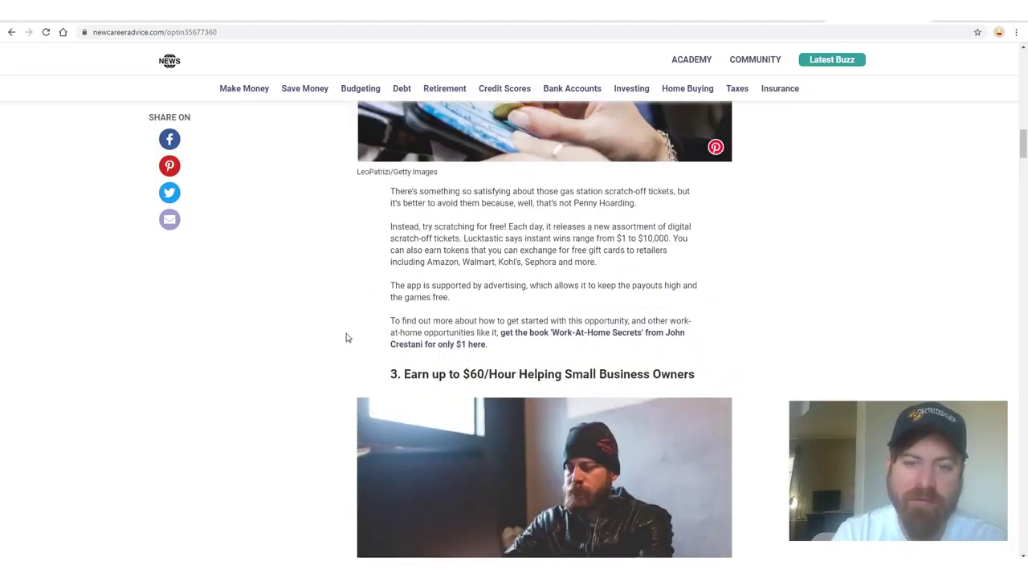
scroll(692, 240, down, 3)
drag(657, 213, 761, 290)
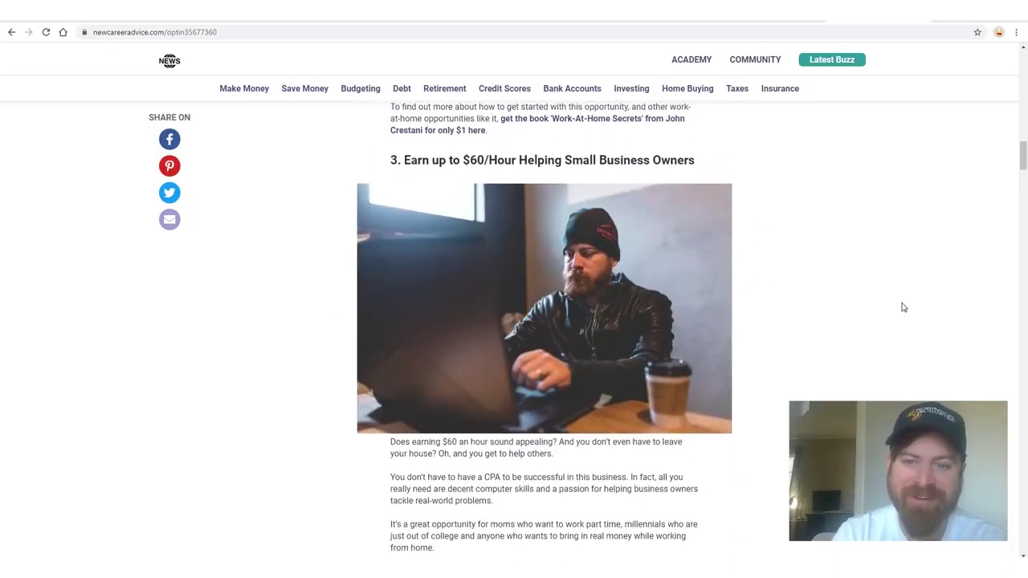
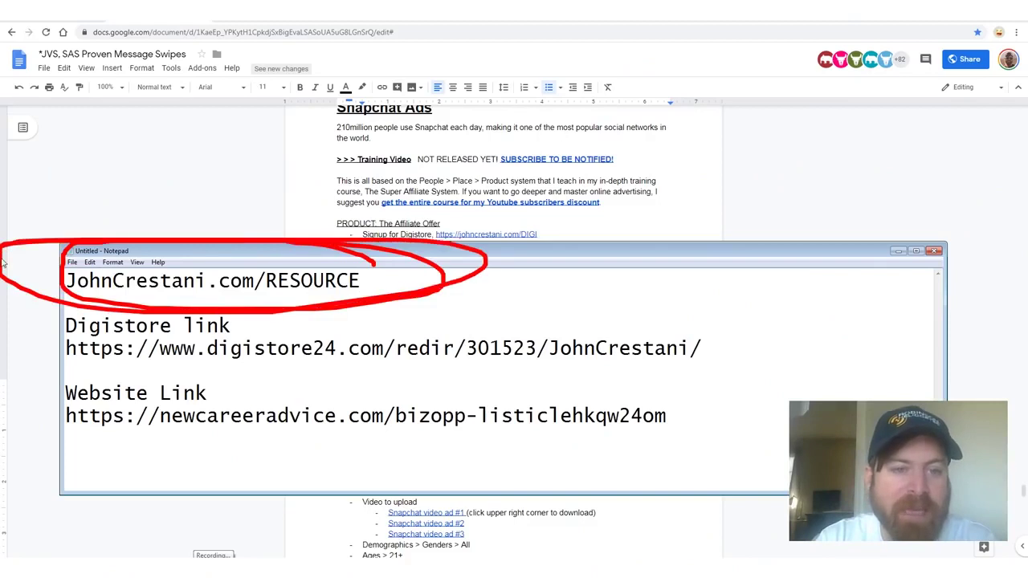
- Switch to the Google Docs notes and open the Snapchat Ads signup link under 'PEOPLE: The Advertisement'
click(337, 181)
scroll(476, 158, up, 1)
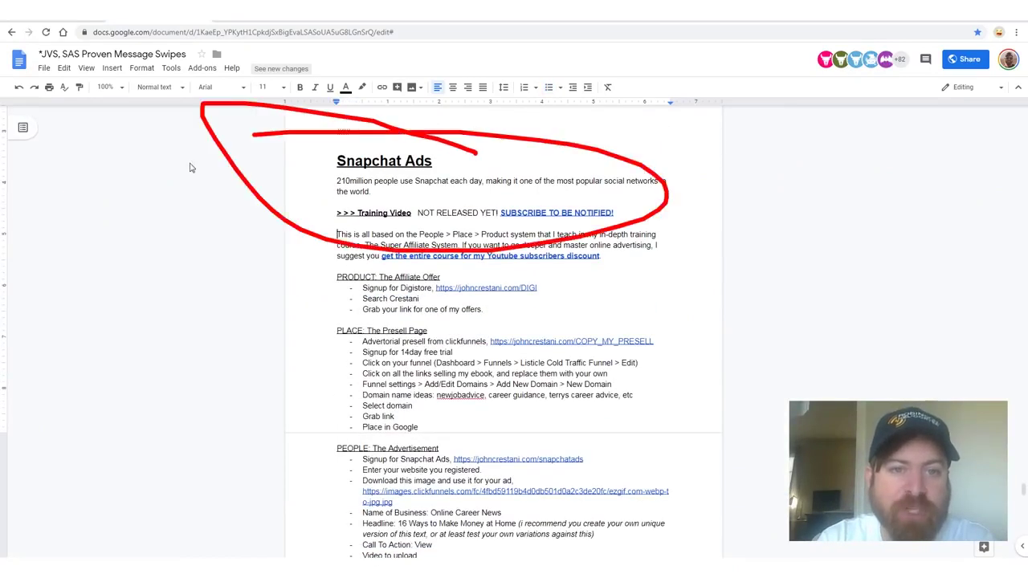
drag(615, 384, 654, 394)
scroll(629, 396, down, 2)
scroll(629, 396, down, 1)
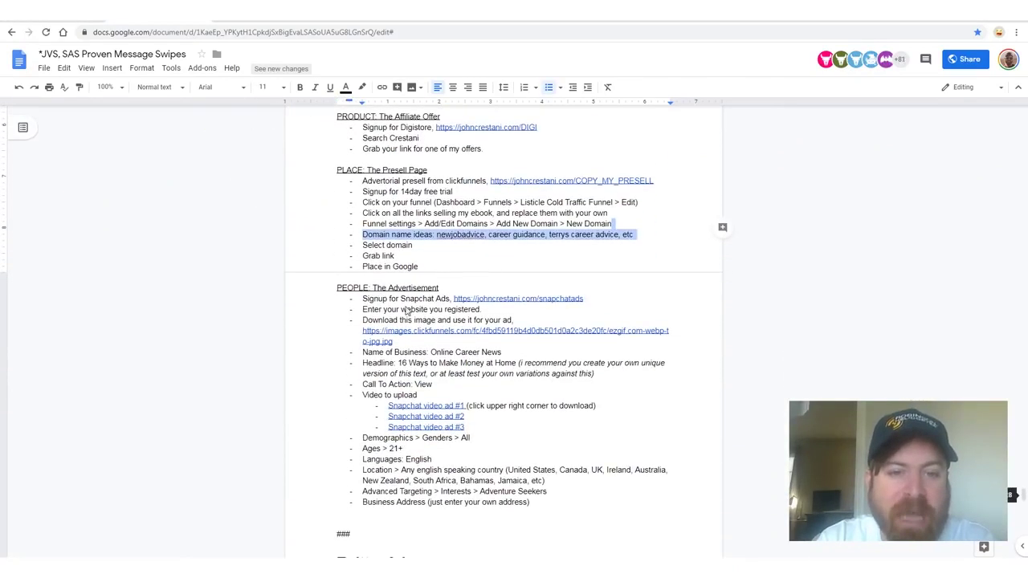
click(338, 288)
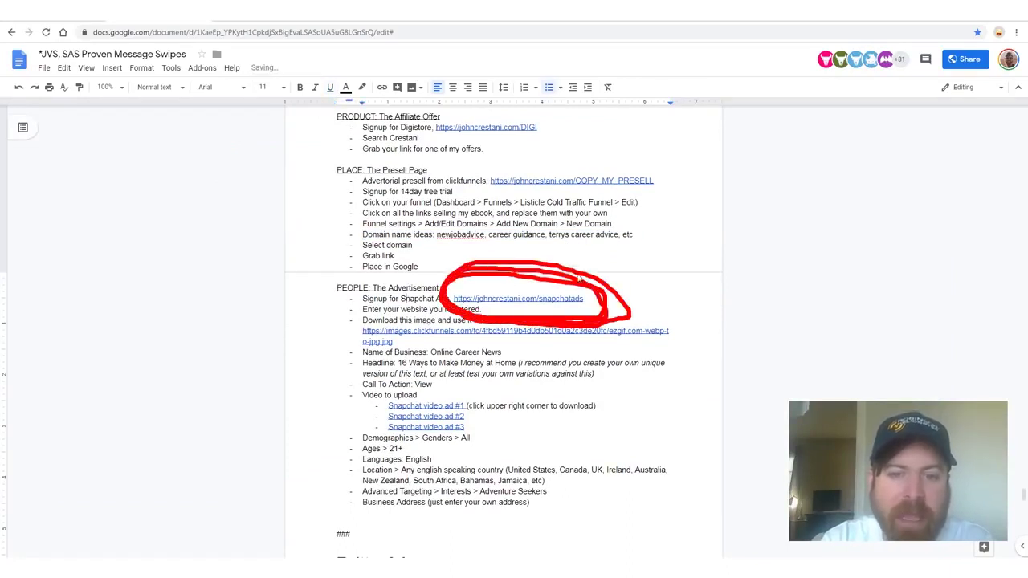
ctrl+click(542, 299)
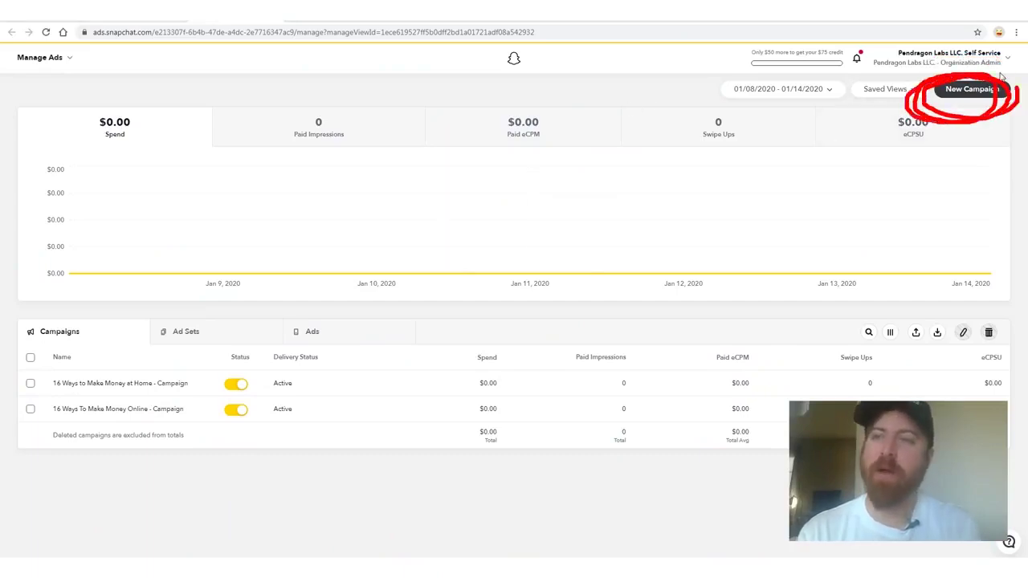
- Start a new Snapchat campaign with Advanced Create and choose the Drive Traffic To Website objective
drag(442, 283, 912, 69)
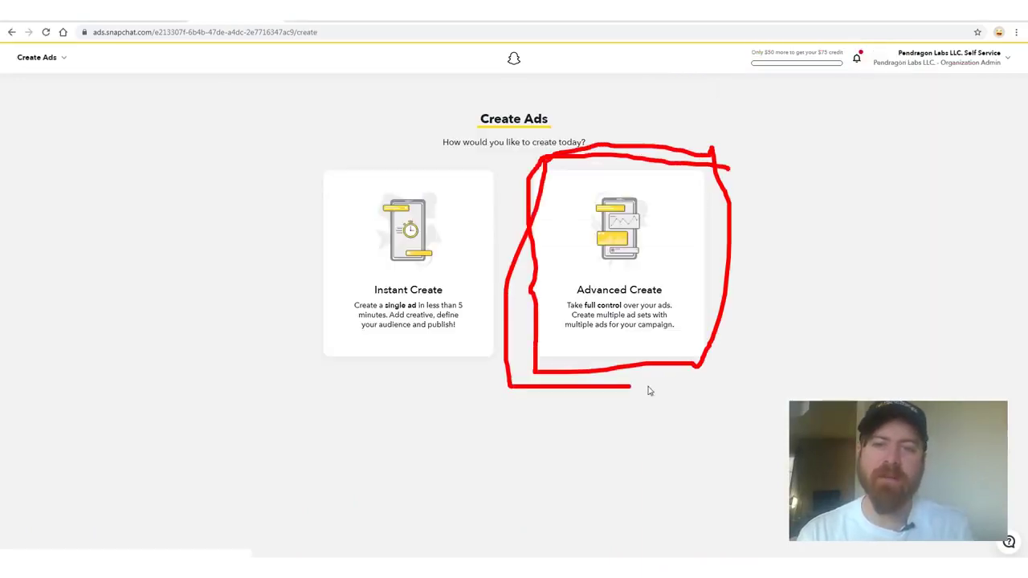
drag(910, 132, 773, 273)
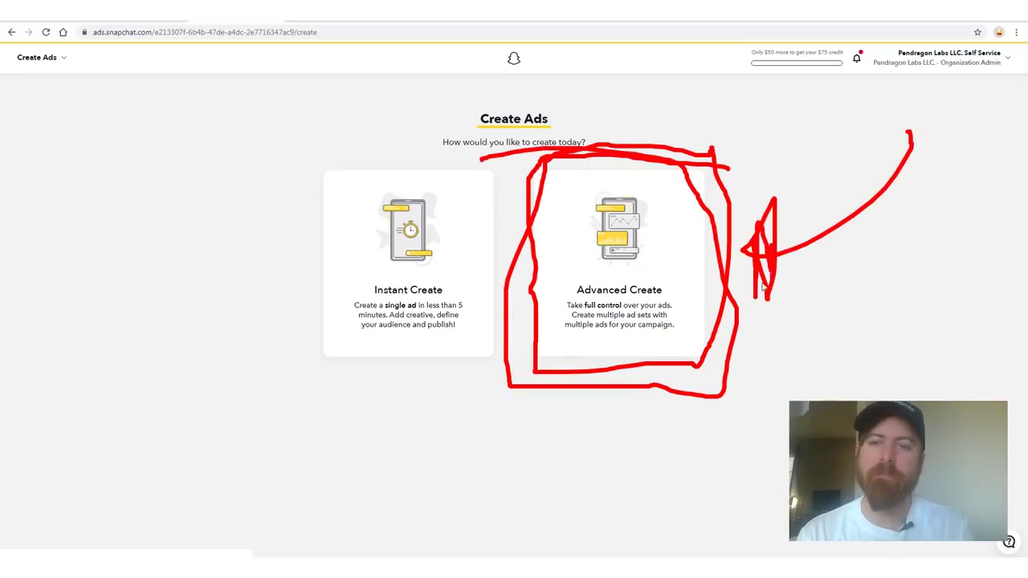
key(Escape)
click(635, 297)
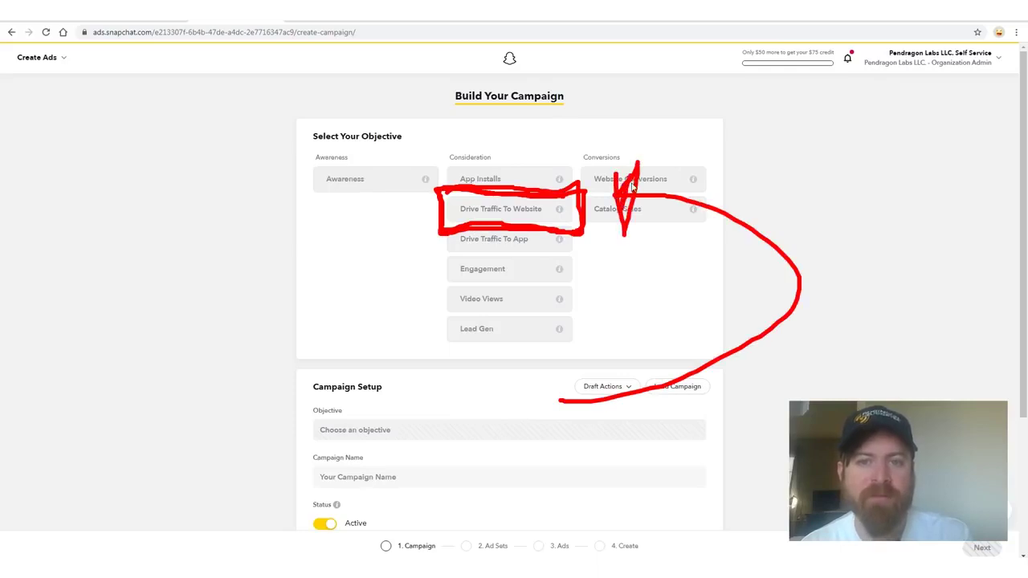
key(Escape)
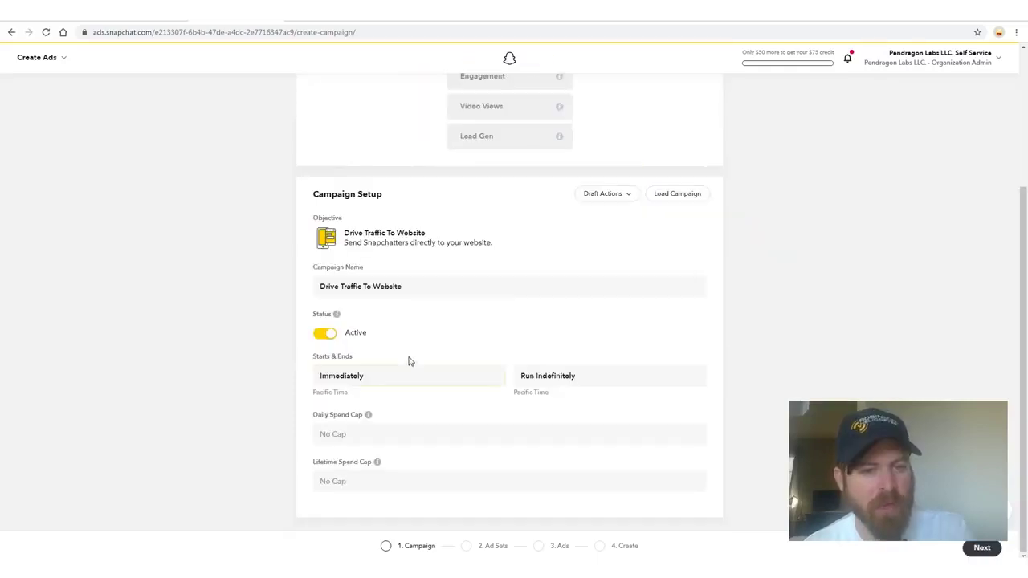
key(Escape)
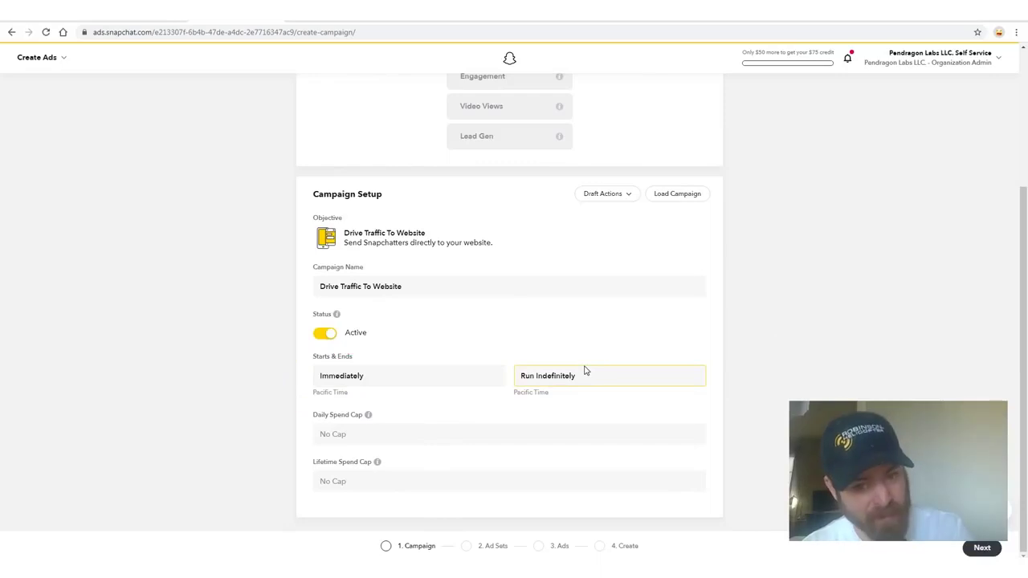
- Set the campaign to end on Jan 18, 2020, with spend caps of $20.00 daily and $50.00 lifetime
click(586, 373)
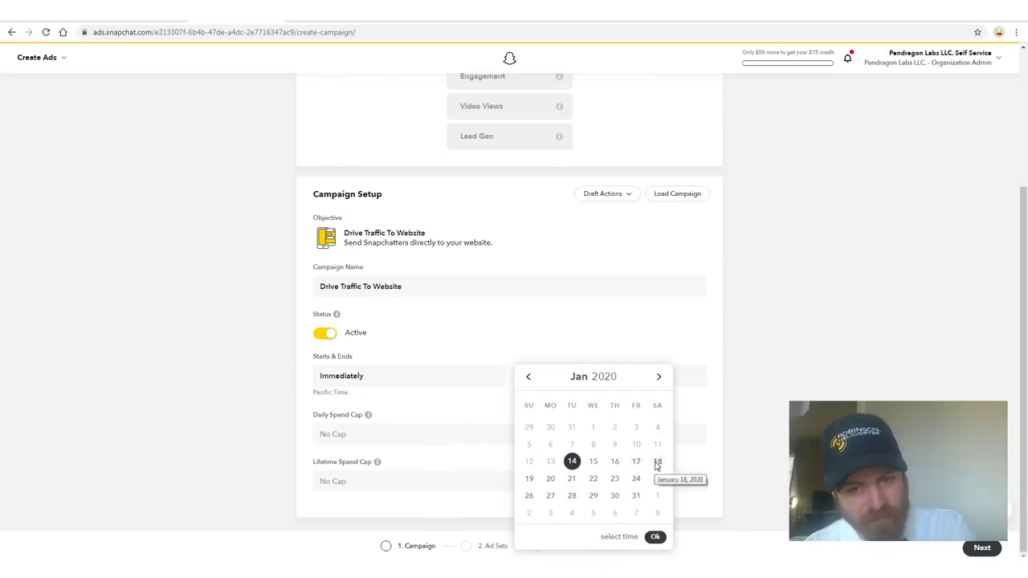
click(655, 538)
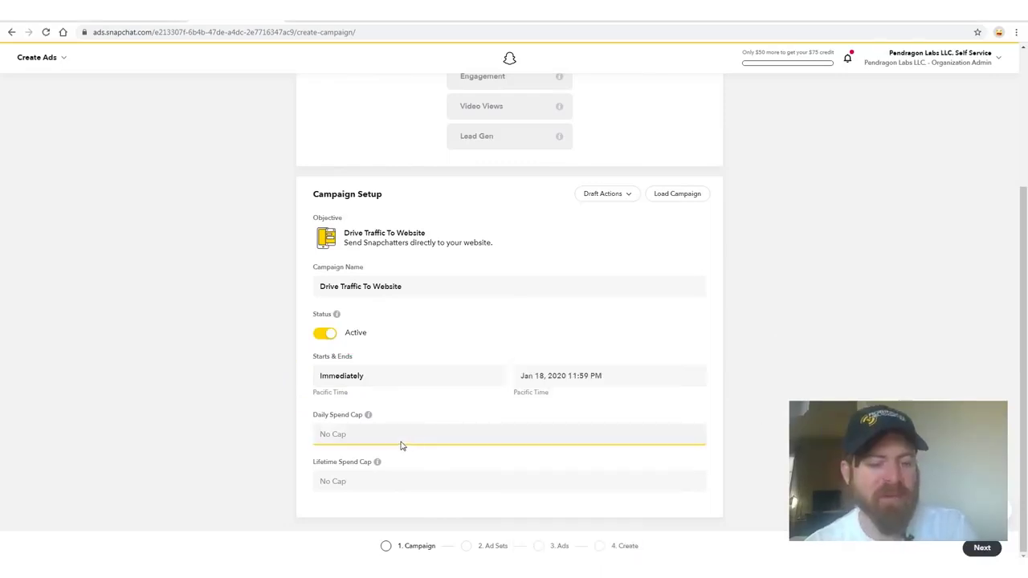
text(10)
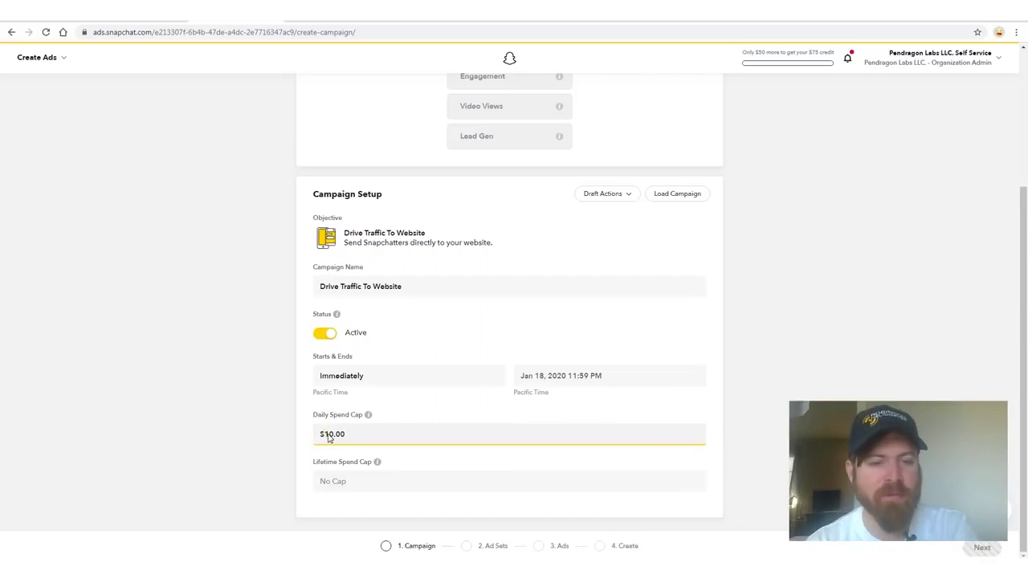
click(384, 481)
click(377, 461)
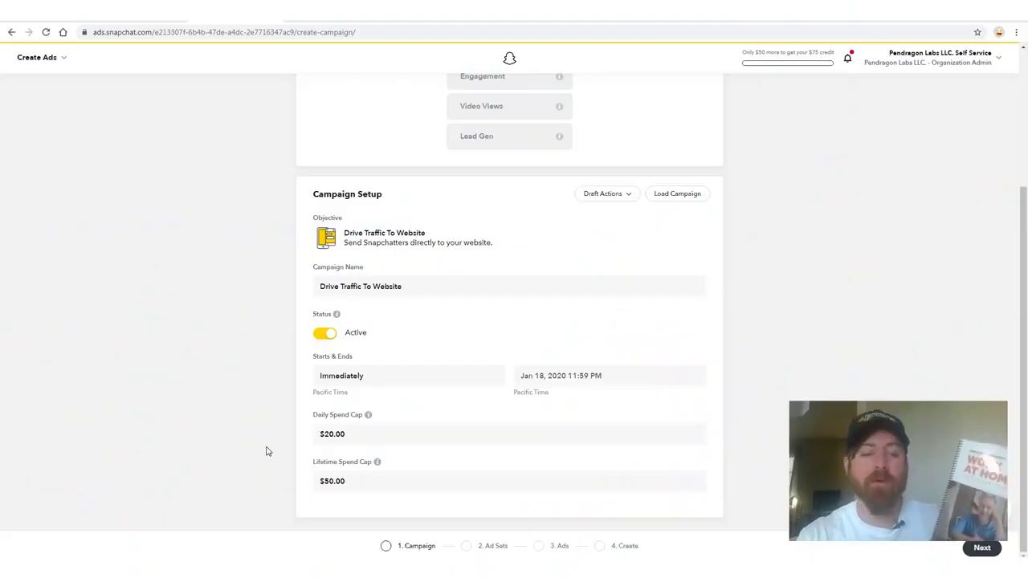
- Finish the campaign setup and continue to building the ad sets
click(805, 363)
click(786, 348)
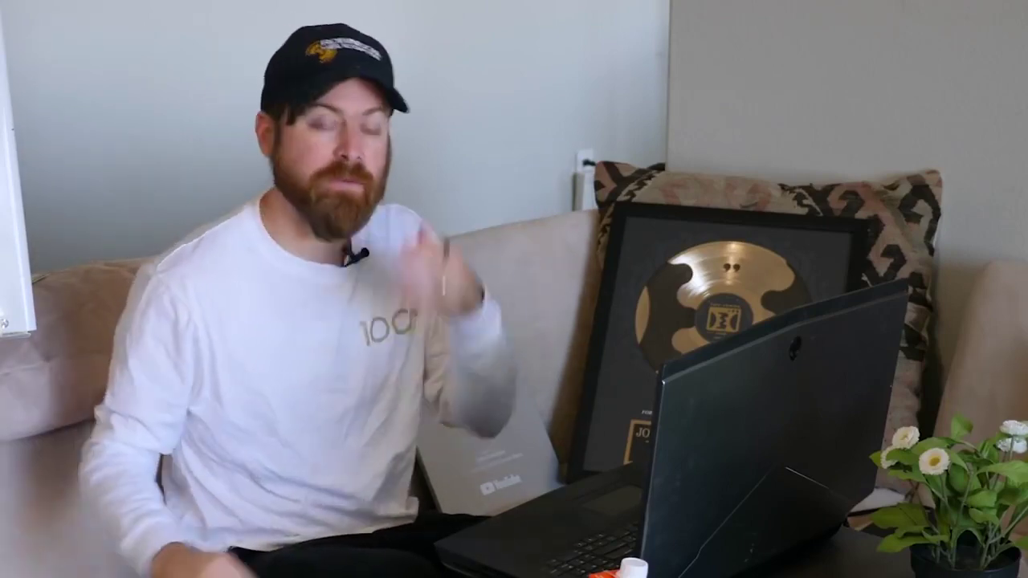
click(853, 231)
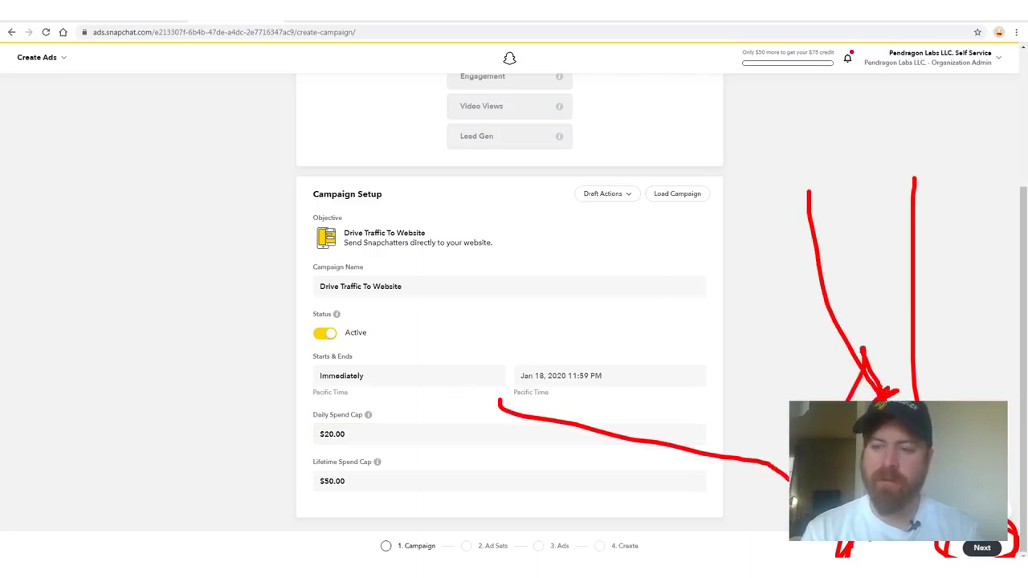
key(Escape)
click(981, 546)
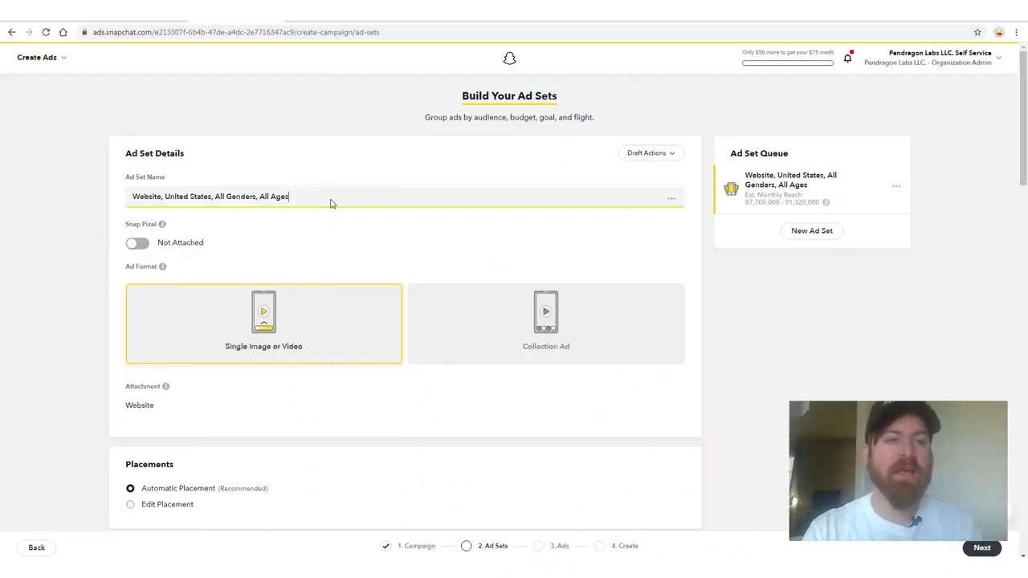
- Switch the ad set's placements to Edit Placement and back to Automatic Placement
scroll(104, 255, down, 2)
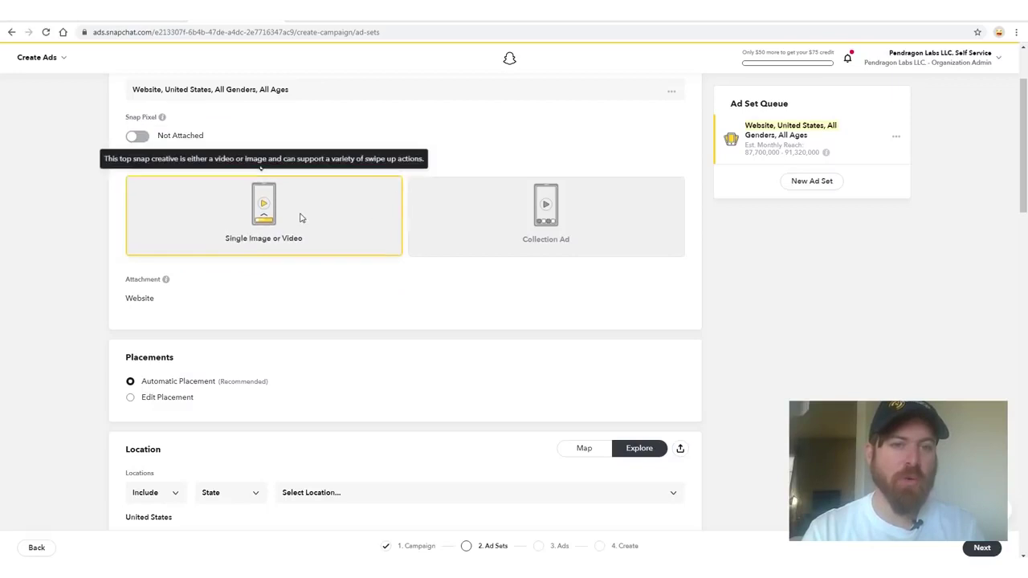
scroll(289, 272, down, 5)
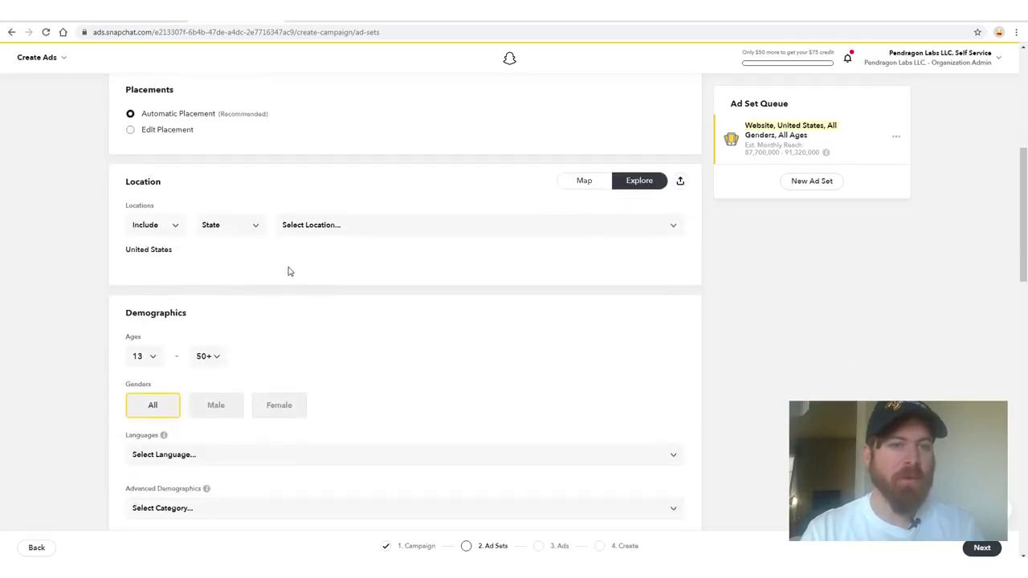
click(131, 129)
click(130, 114)
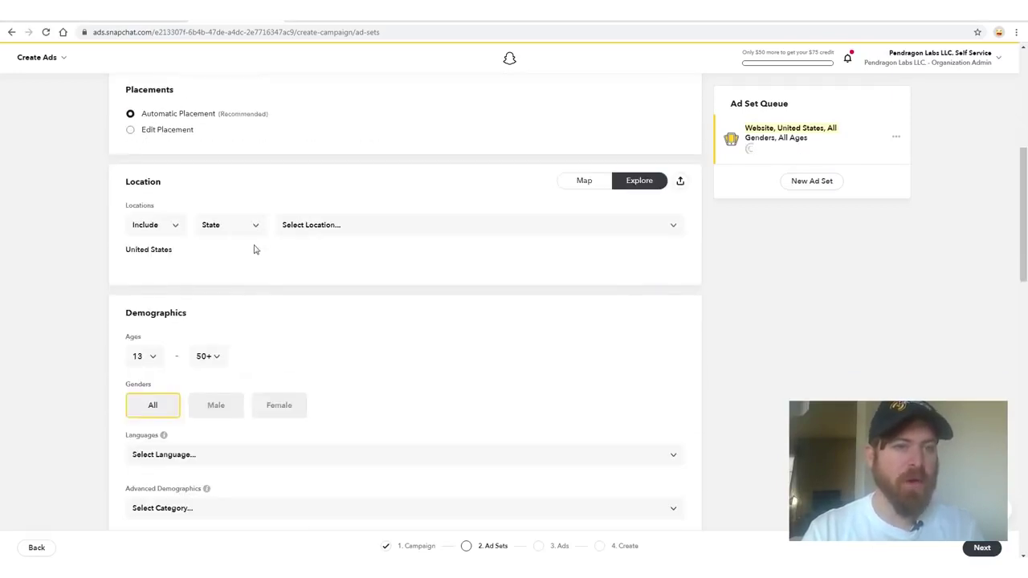
- Replace the United States with Australia as the ad set's target location
scroll(241, 230, down, 1)
click(339, 175)
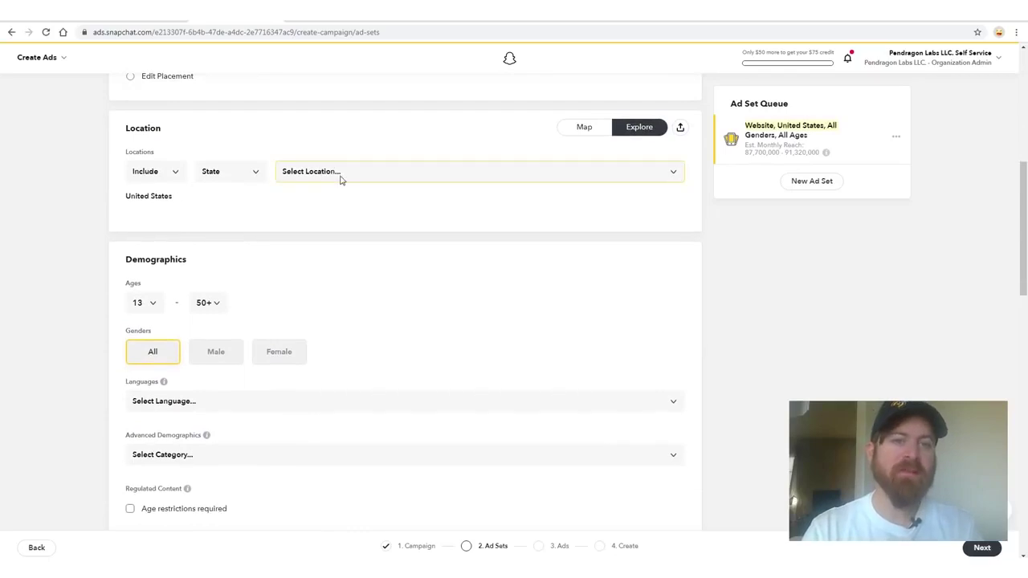
click(363, 171)
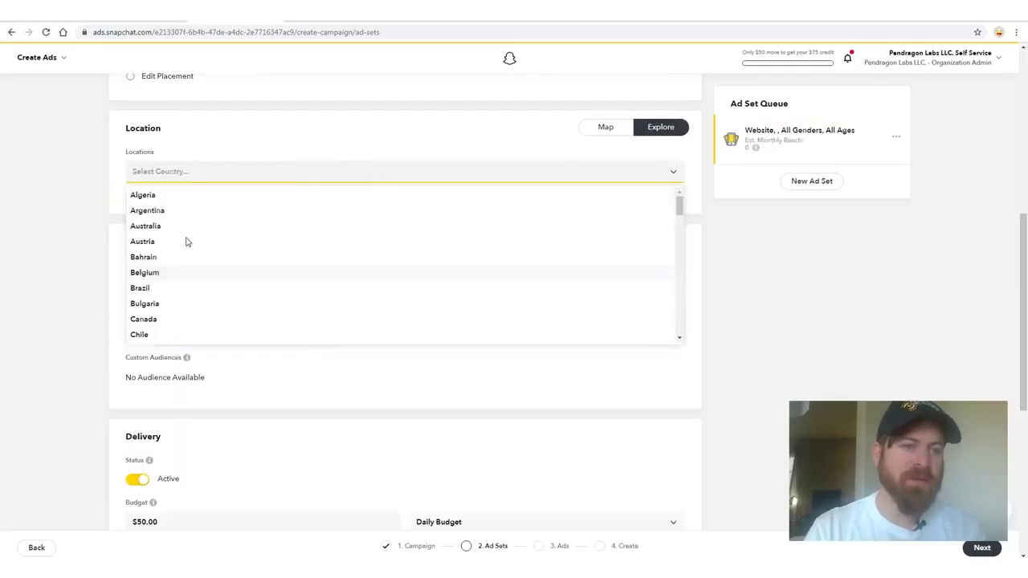
click(170, 227)
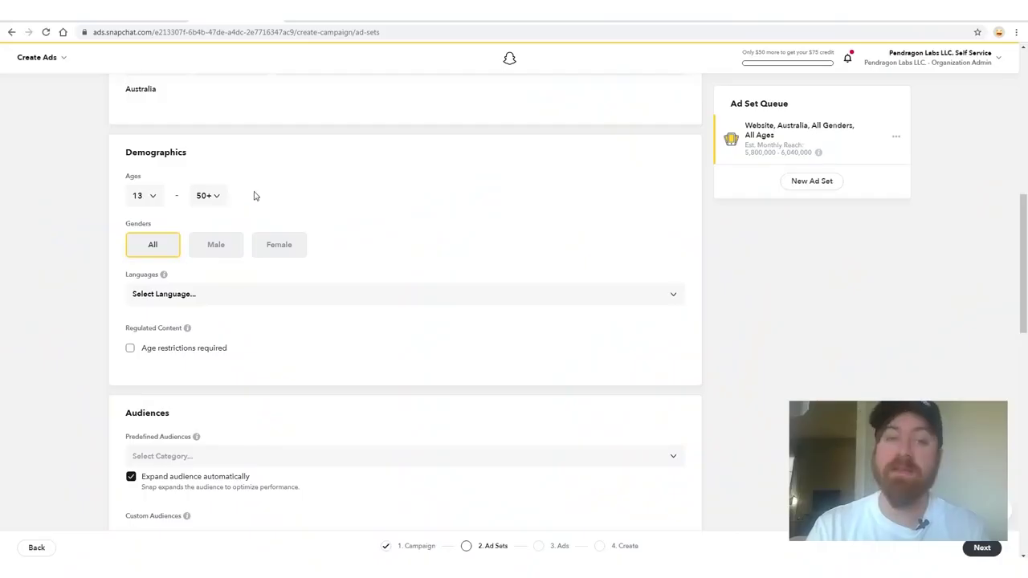
- Set the ad set's minimum age to 21 and the audience language to English
click(143, 195)
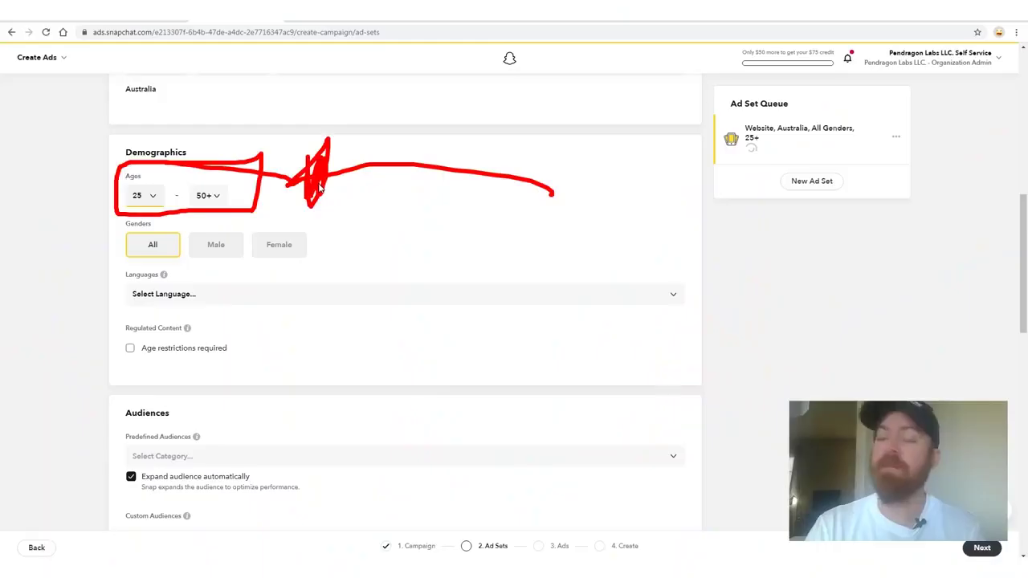
click(152, 192)
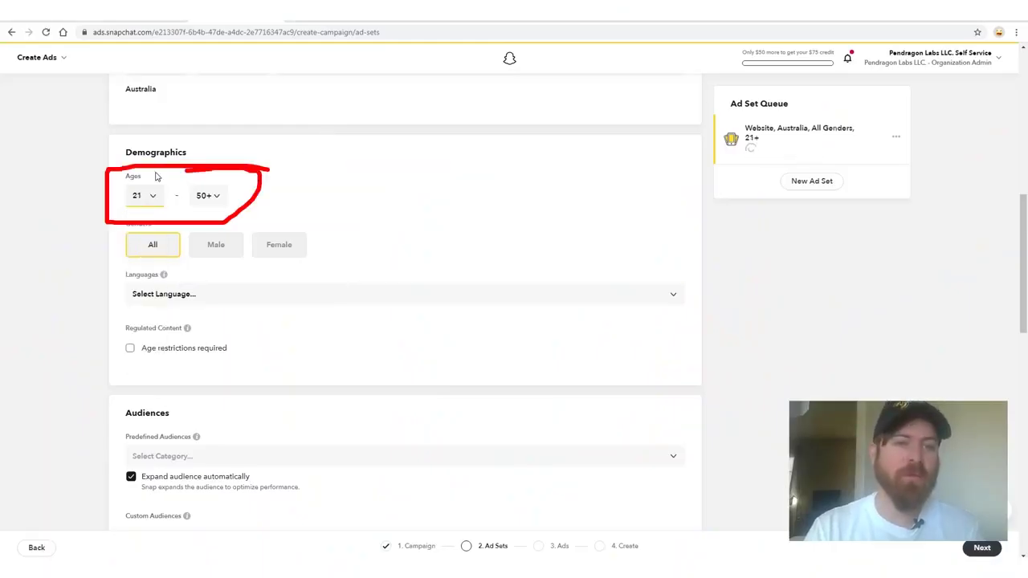
click(273, 294)
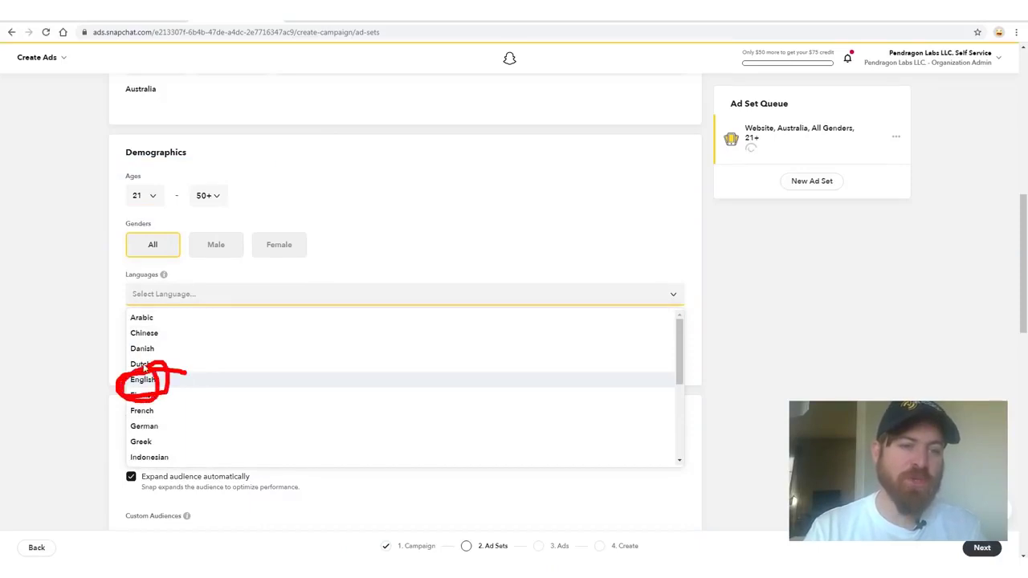
click(145, 379)
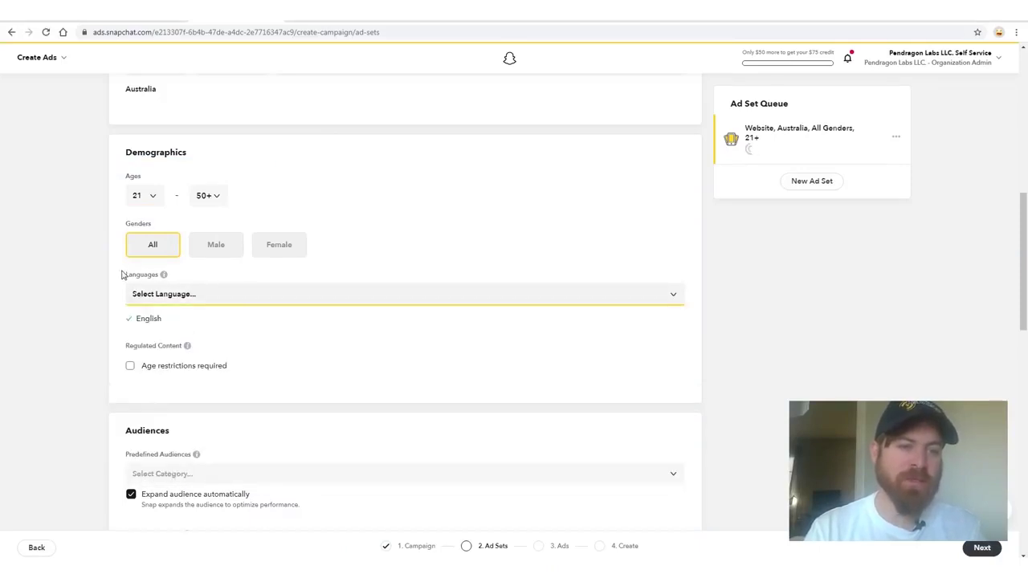
- Add the Lifestyles audience Adventure Seekers to the ad set's predefined audiences
scroll(109, 347, down, 4)
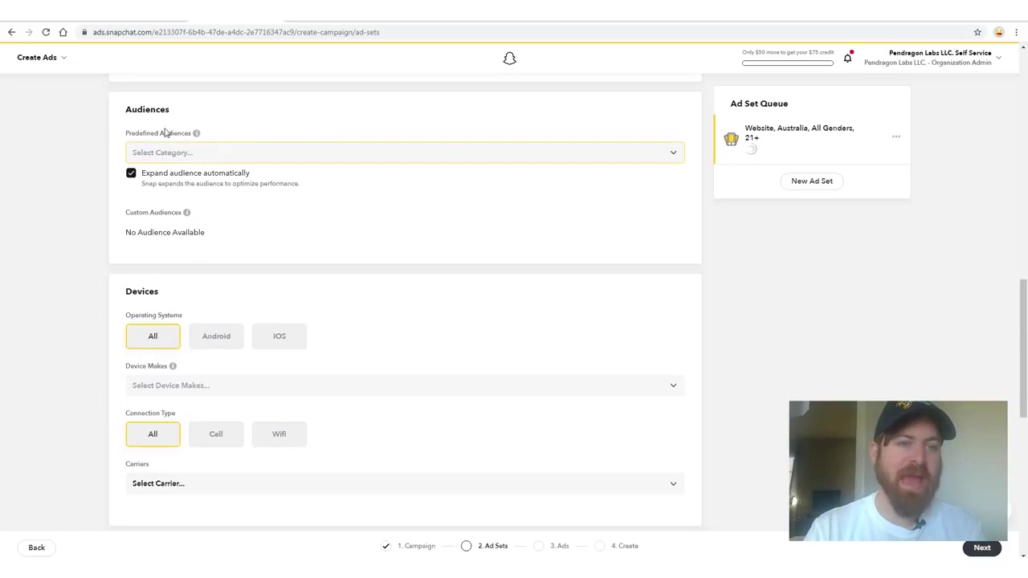
drag(91, 101, 131, 271)
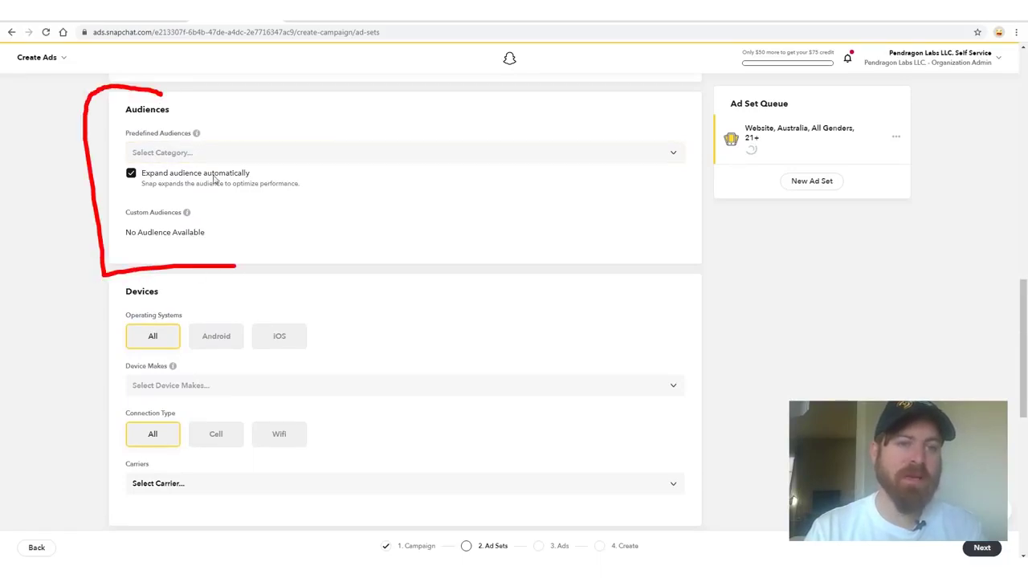
drag(655, 129, 666, 121)
drag(648, 413, 671, 205)
drag(620, 235, 700, 233)
click(516, 154)
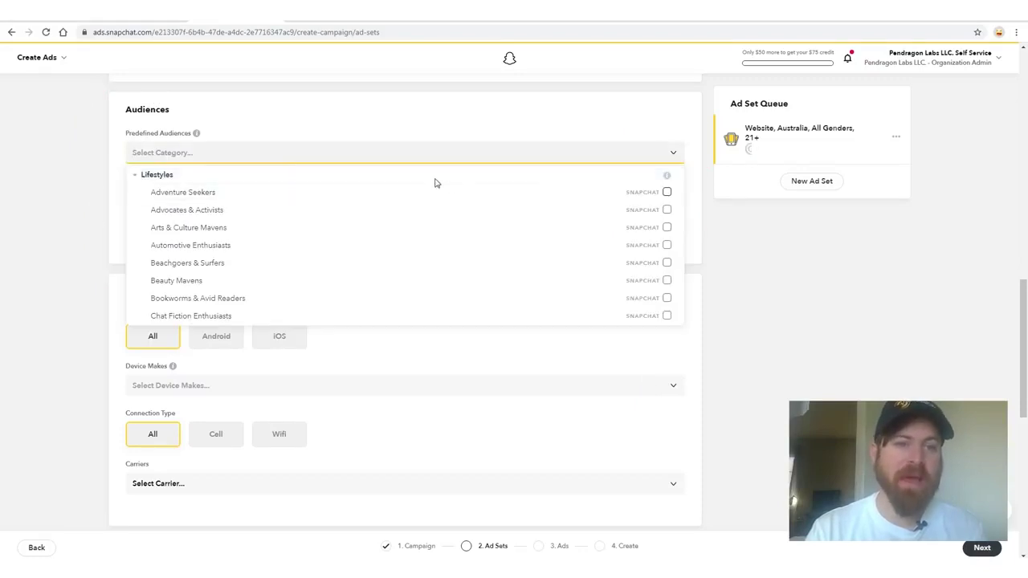
drag(454, 185, 193, 186)
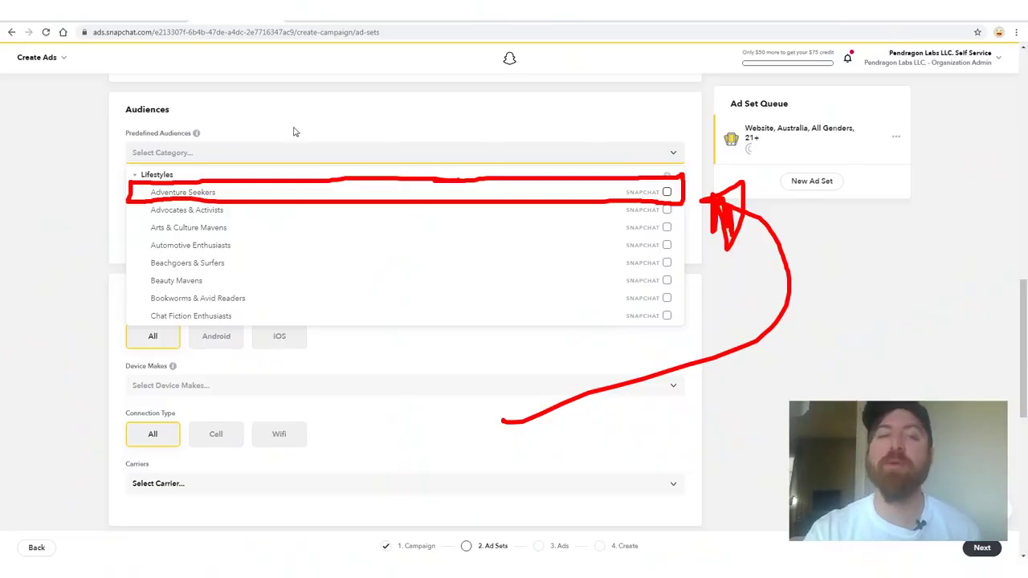
drag(303, 58, 118, 183)
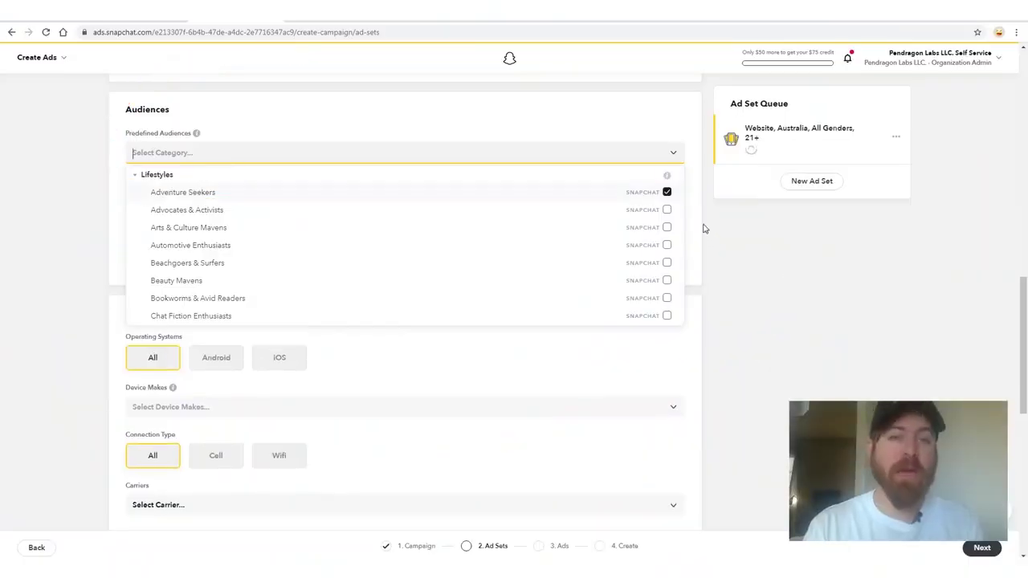
click(715, 224)
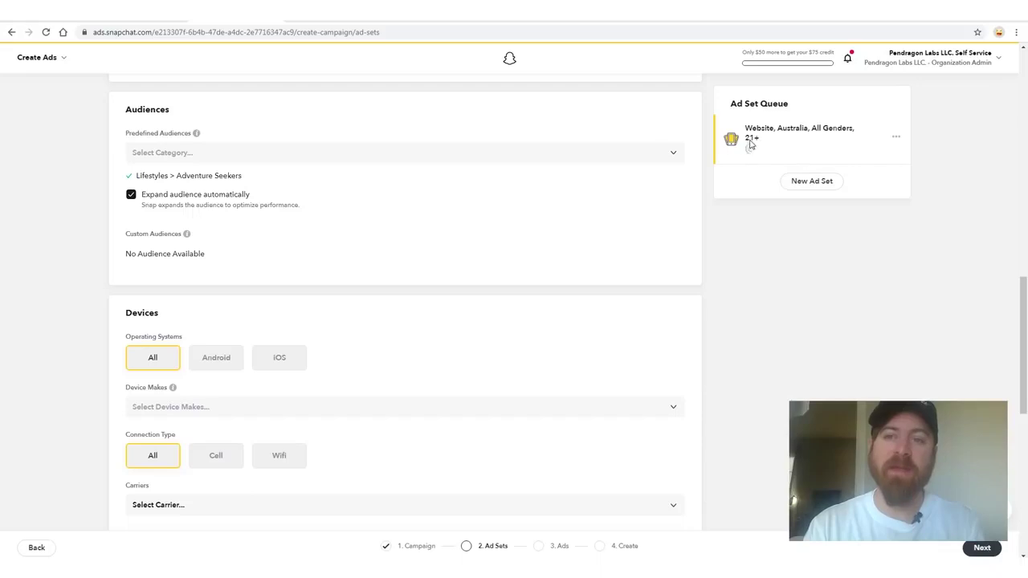
- Choose Swipe Up as the ad set's delivery goal and continue to the ad design
scroll(707, 222, down, 5)
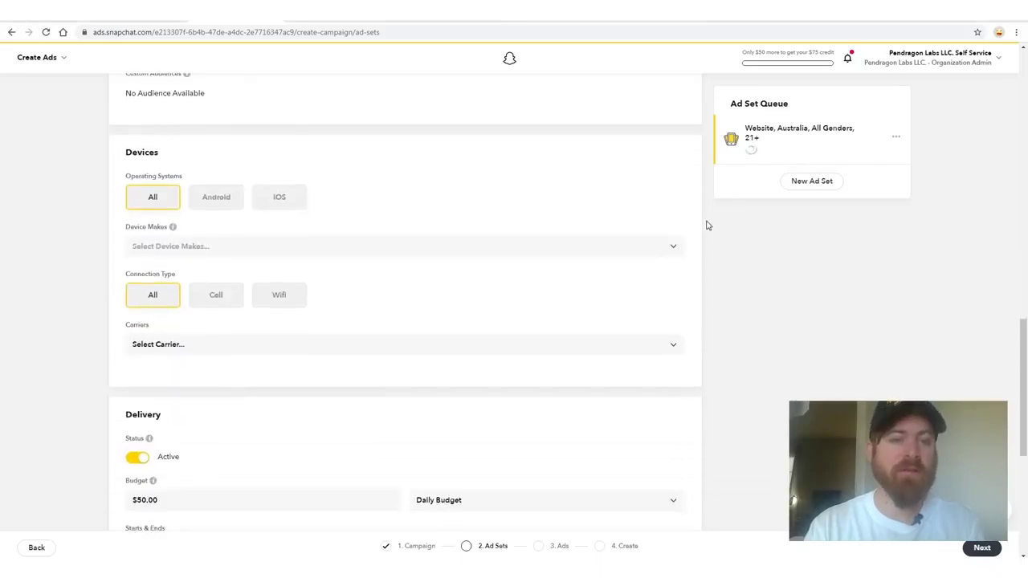
scroll(367, 204, up, 2)
scroll(328, 273, down, 5)
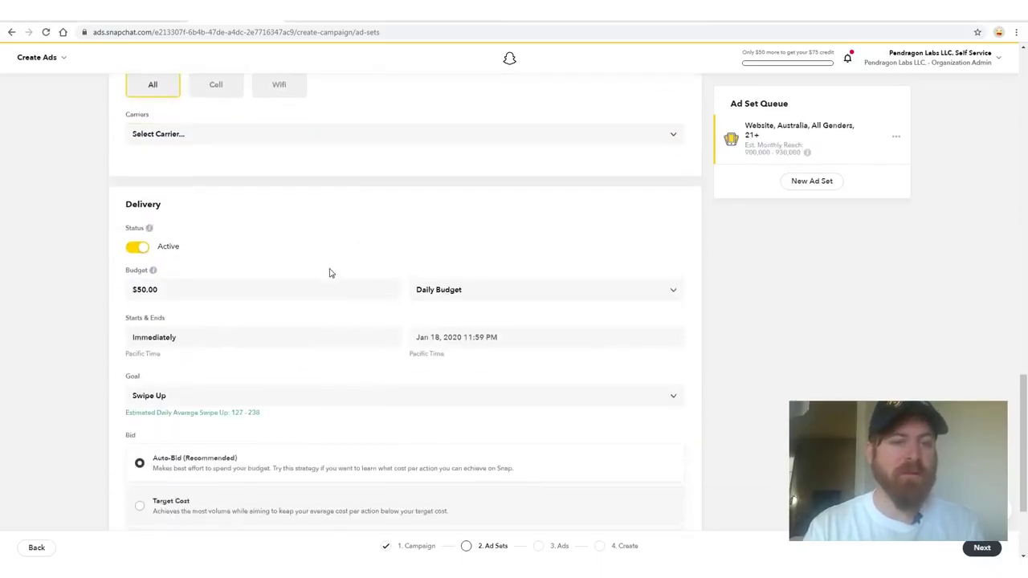
click(209, 248)
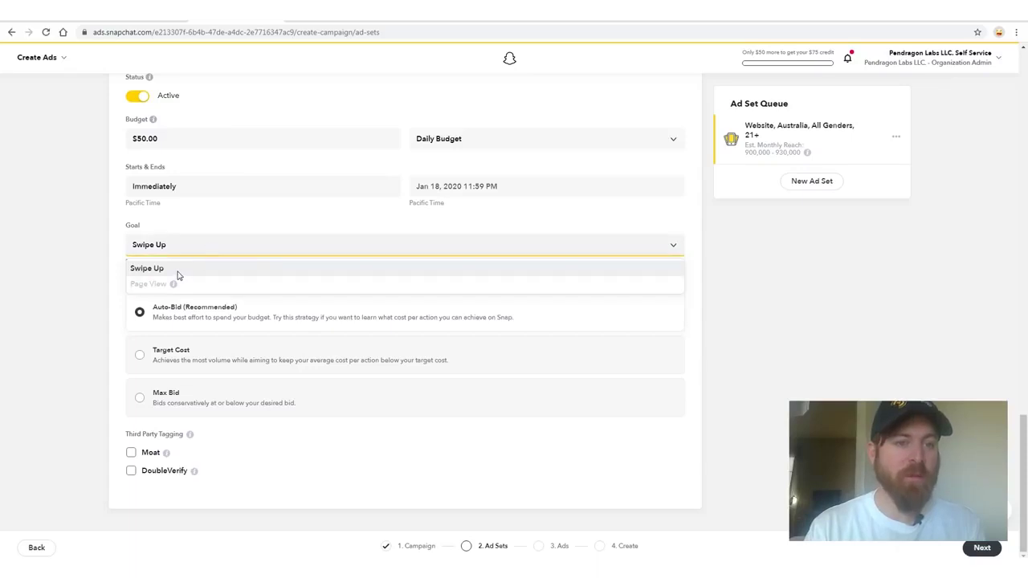
click(178, 273)
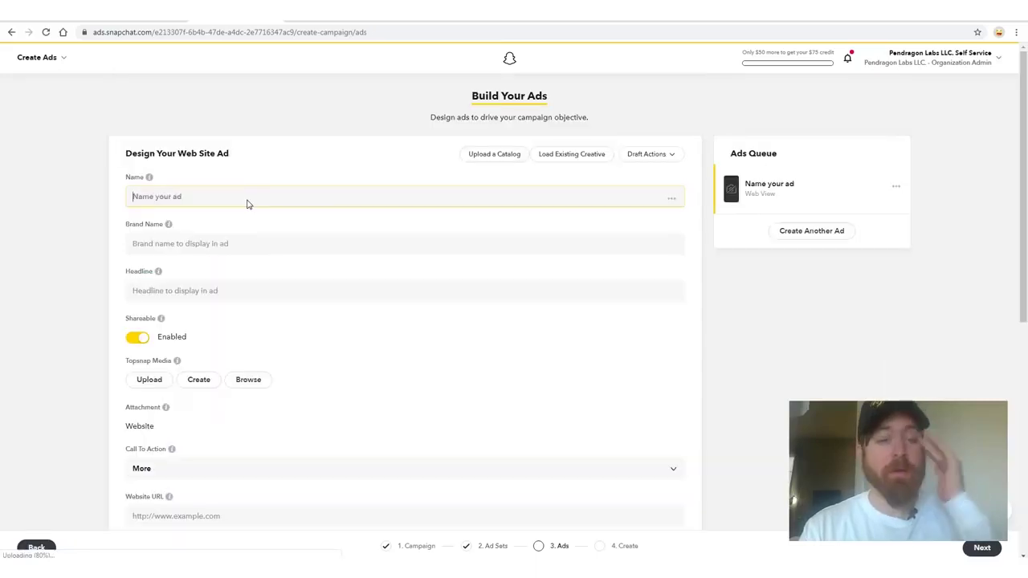
- Name the ad test1 and set its brand name to New Career Advice, matching the presell page's domain
text(test1)
click(274, 255)
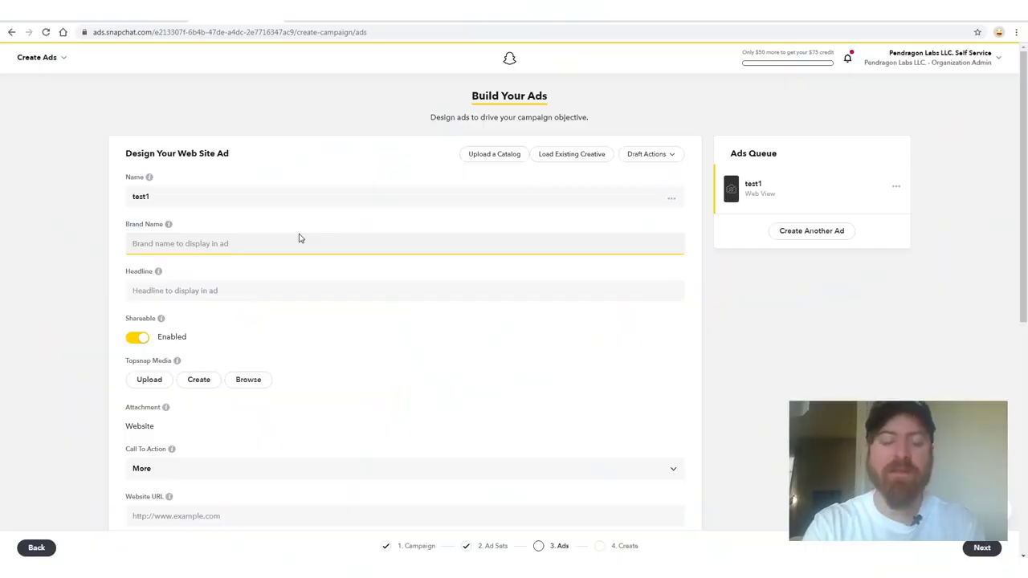
text(Next)
click(329, 11)
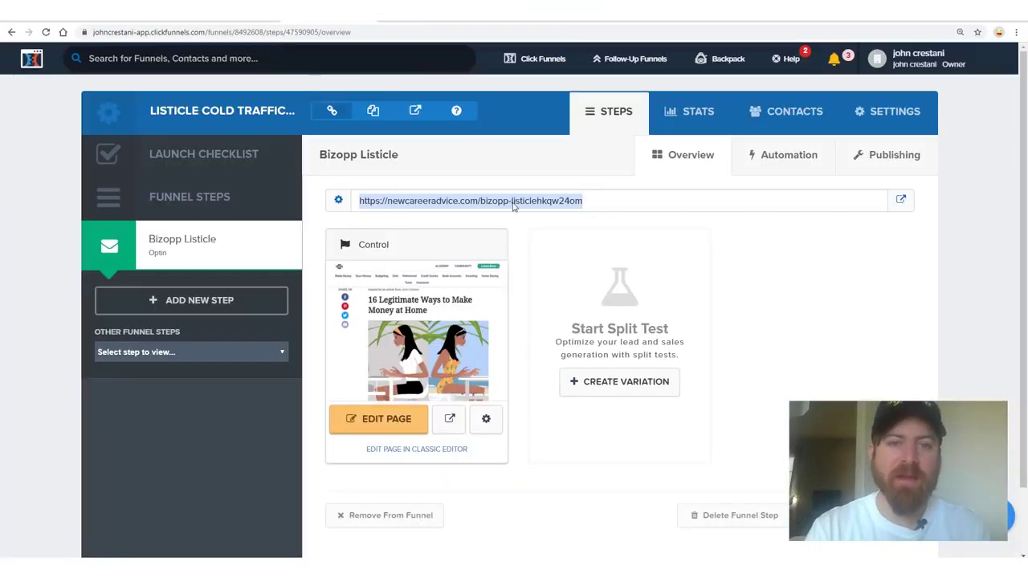
mouse_move(462, 165)
mouse_down()
mouse_move(408, 233)
mouse_move(562, 181)
mouse_move(354, 193)
mouse_up()
drag(492, 498, 426, 245)
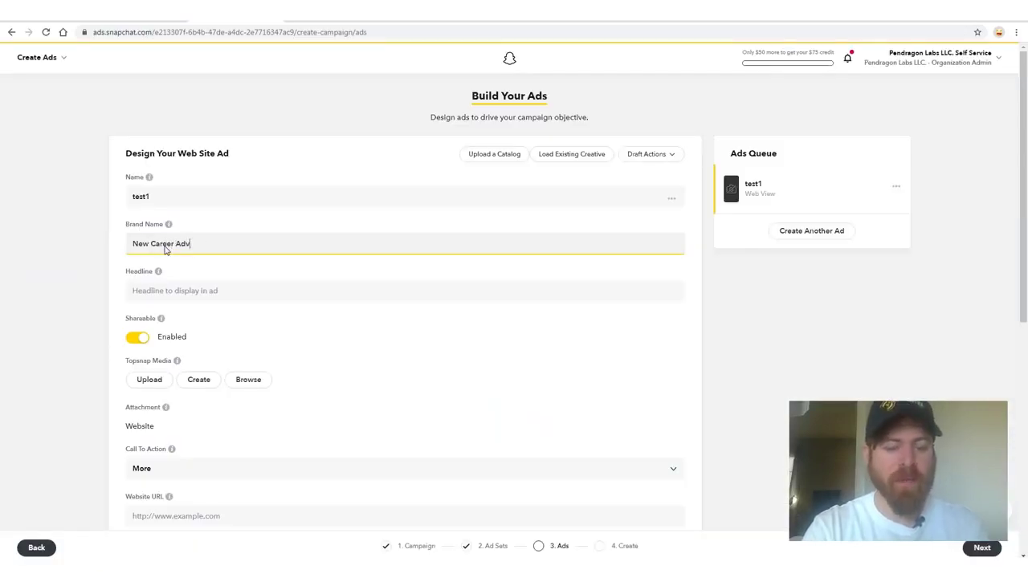
key(Tab)
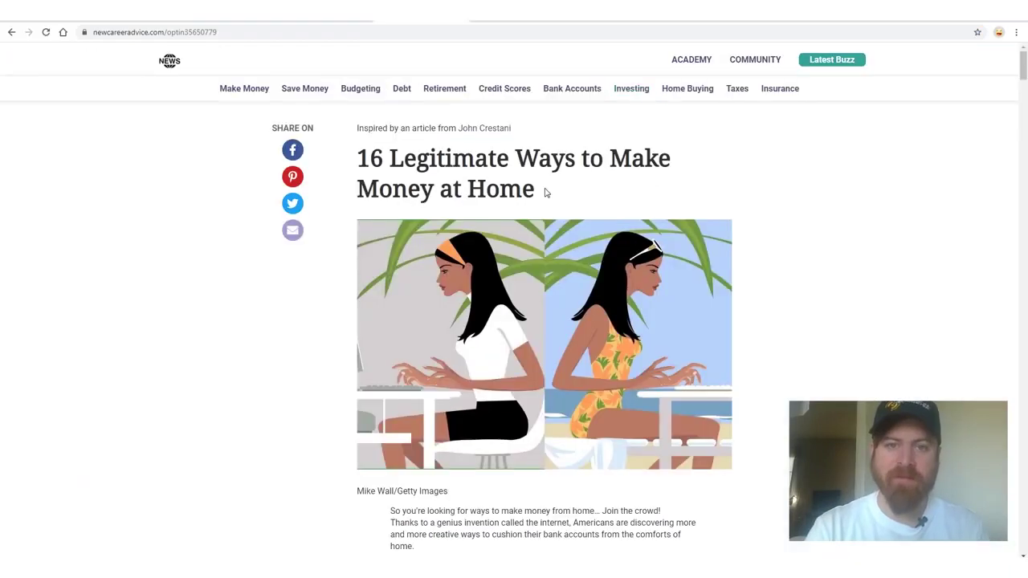
- Copy the presell article's title, 16 Legitimate Ways to Make Money at Home, into the ad's headline
drag(545, 193, 349, 165)
key(ctrl+c)
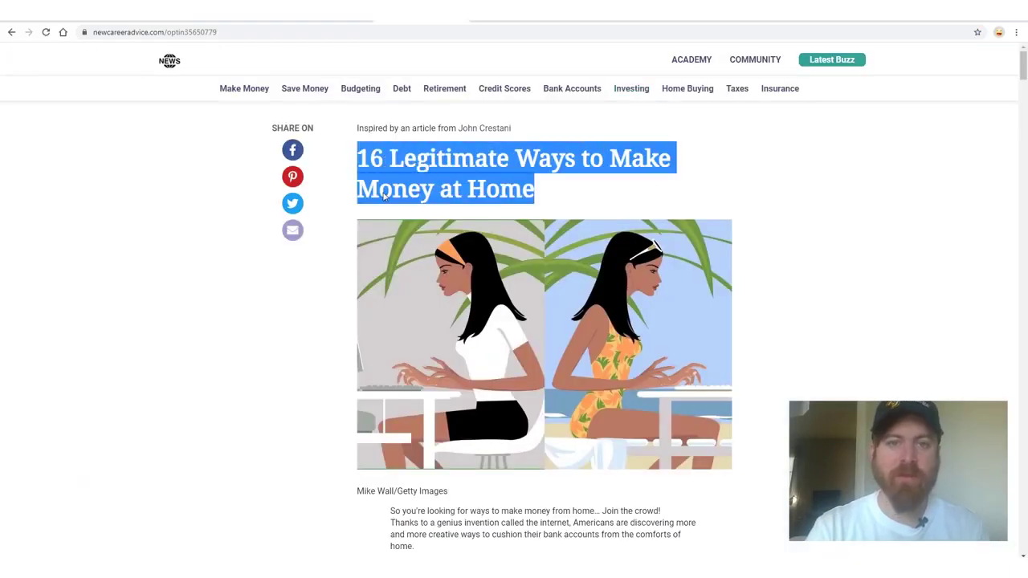
key(ctrl+Tab)
right_click(184, 296)
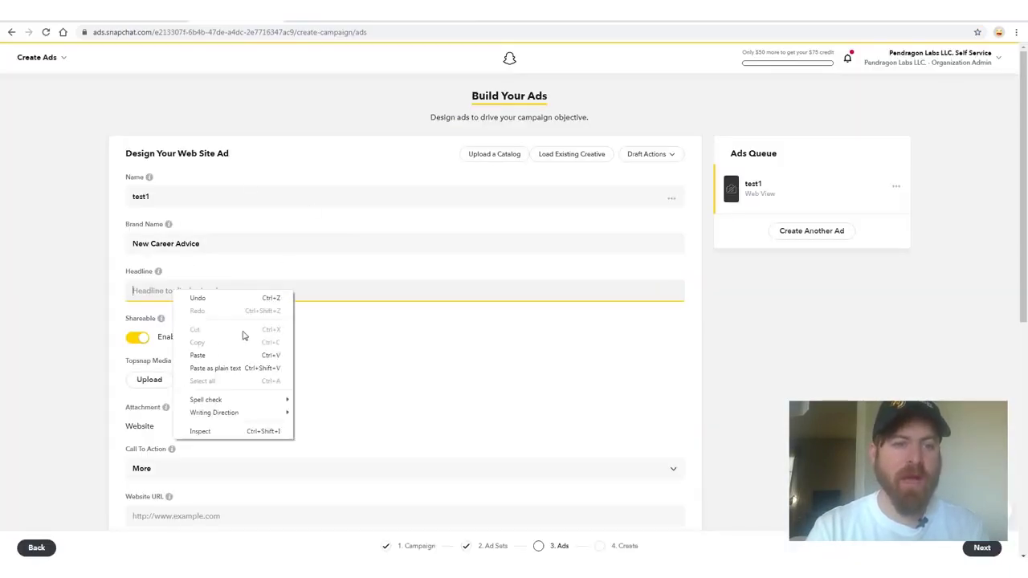
click(218, 358)
drag(315, 276, 133, 271)
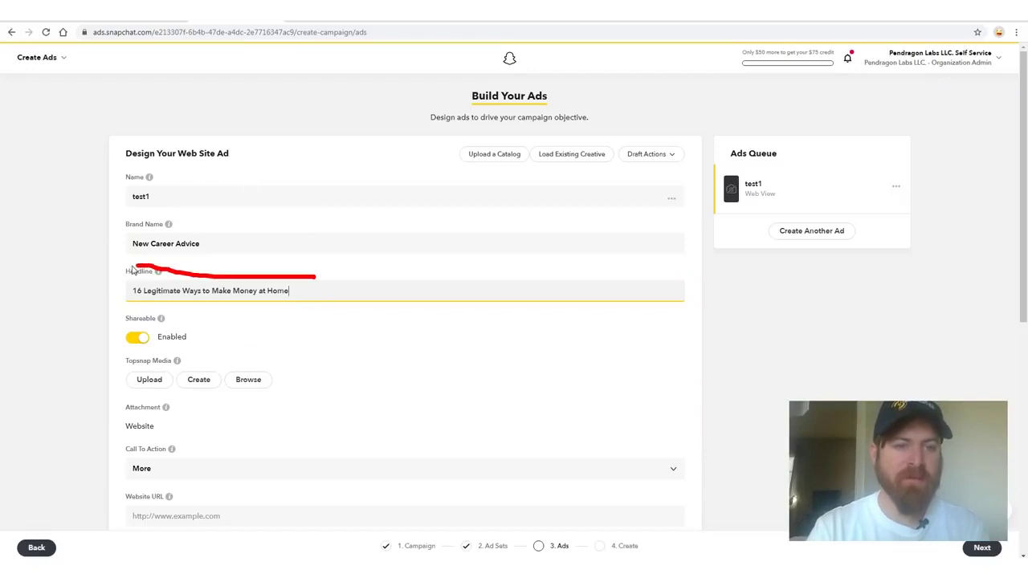
- Remove the word Legitimate from the ad's headline so it reads 16 Ways to Make Money at Home
click(183, 319)
click(184, 291)
double_click(157, 296)
key(BackSpace)
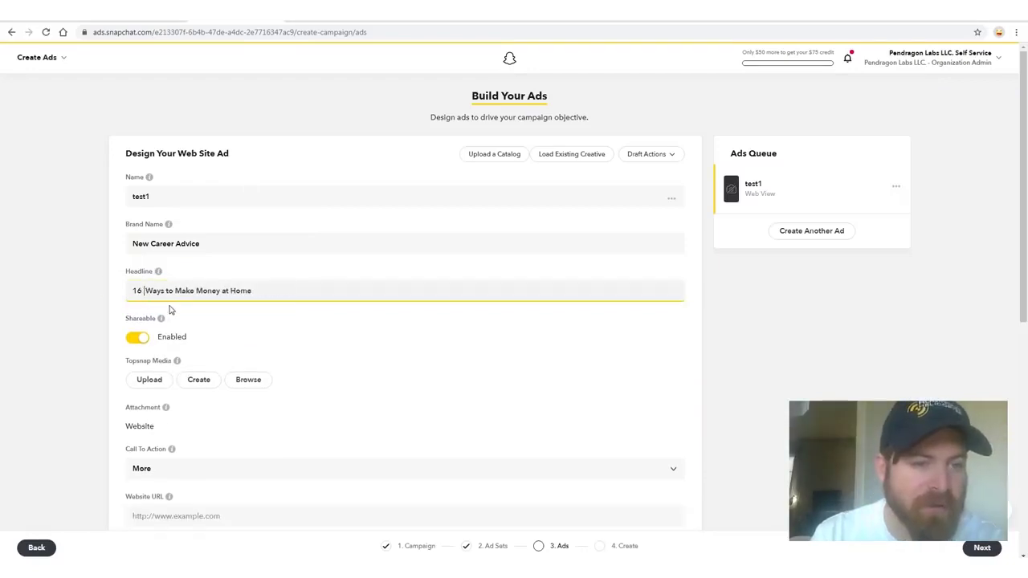
click(196, 327)
scroll(177, 297, down, 2)
mouse_move(265, 241)
mouse_down()
mouse_move(99, 254)
mouse_move(310, 246)
mouse_up()
click(208, 276)
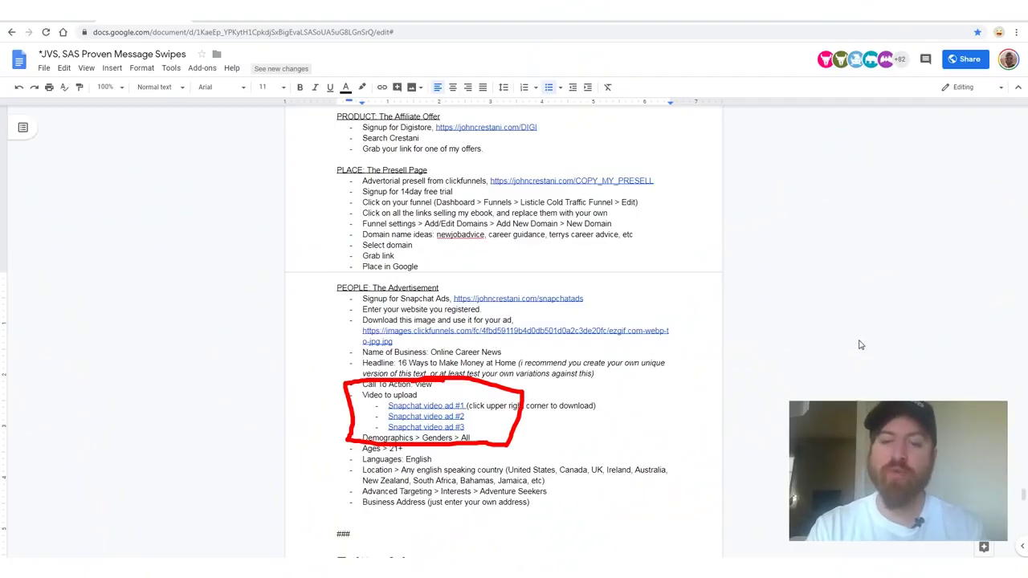
drag(860, 345, 550, 387)
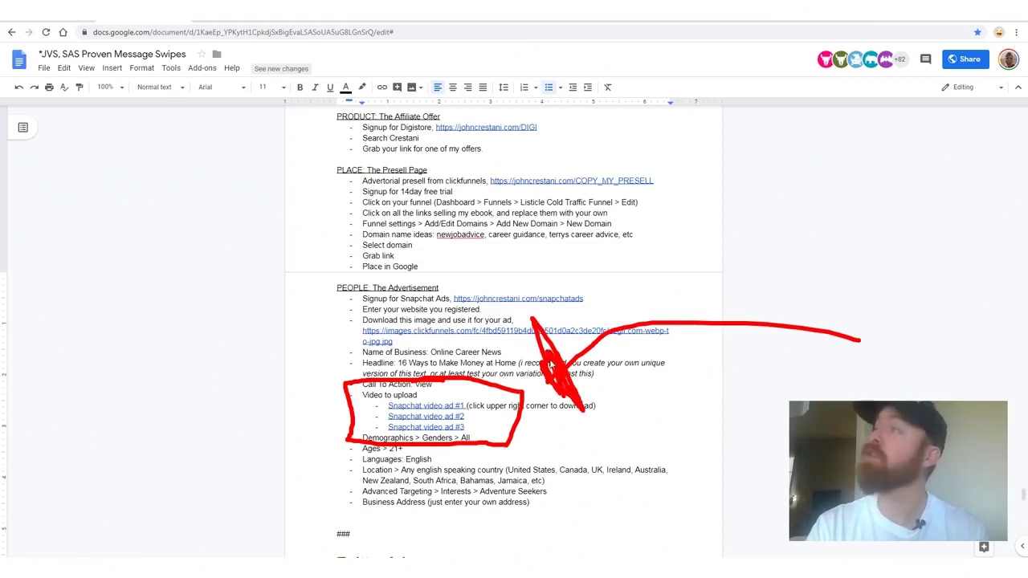
drag(462, 164, 290, 372)
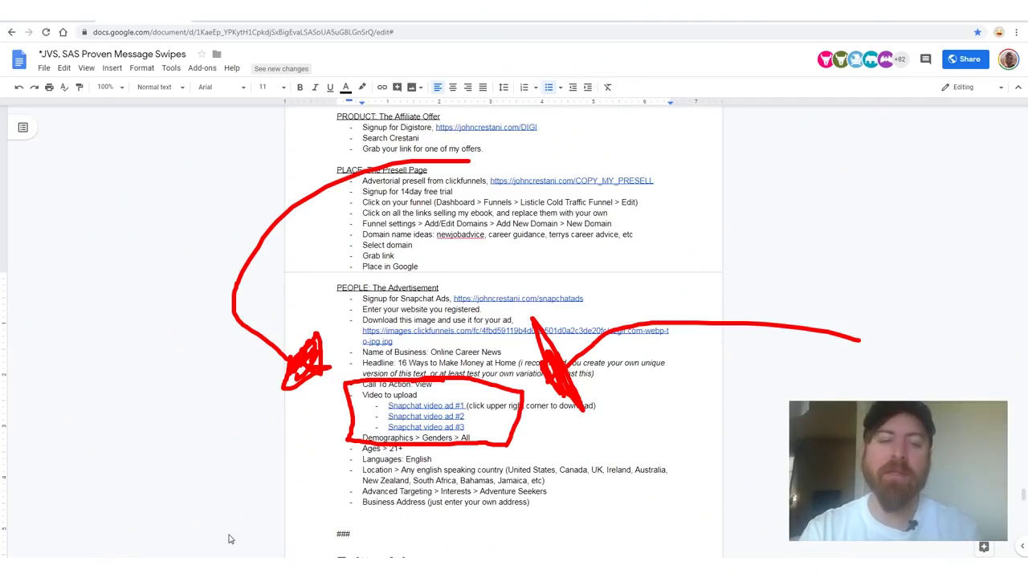
drag(228, 531, 304, 432)
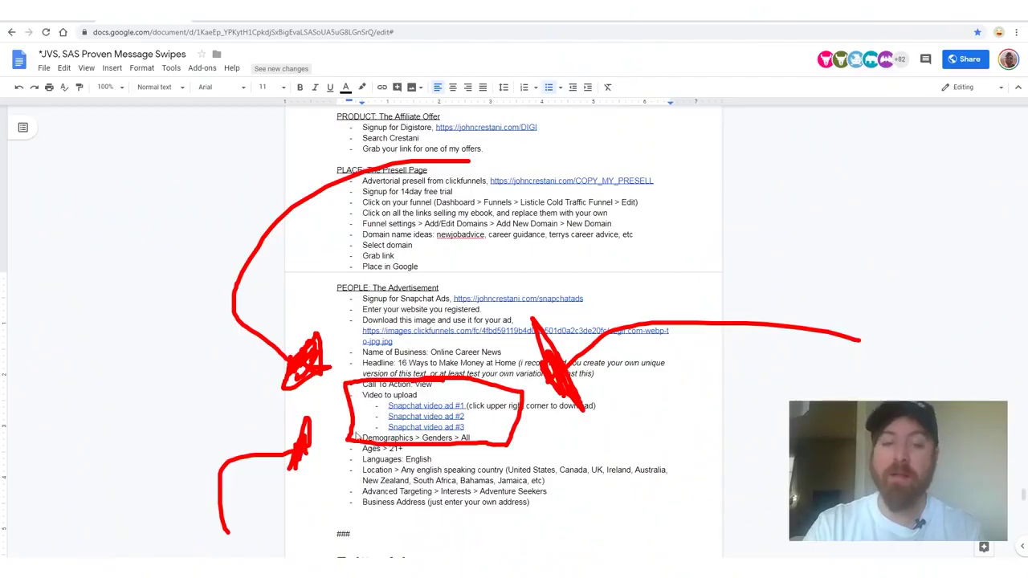
drag(775, 534, 587, 437)
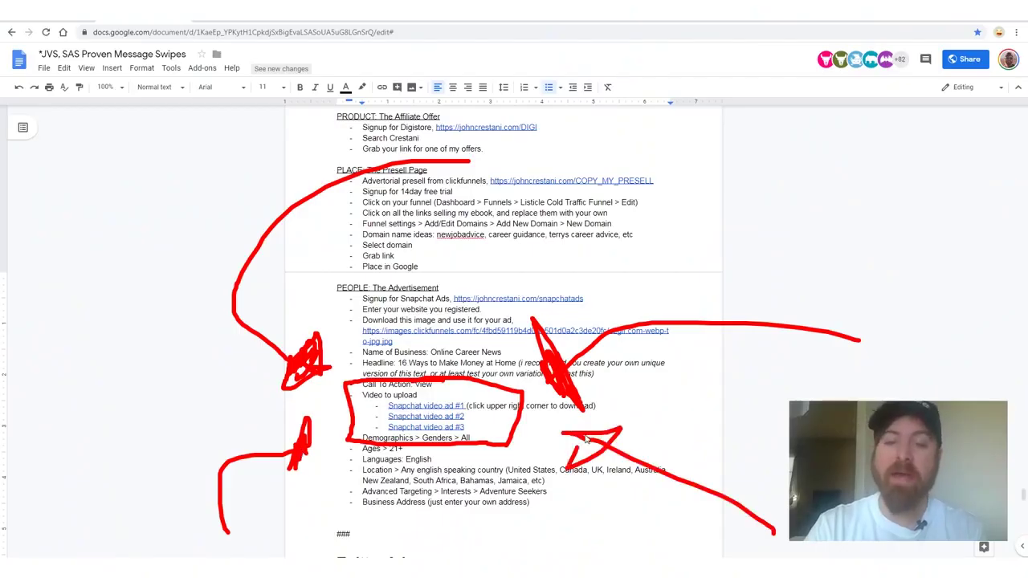
key(Escape)
- Open the Snapchat video ad #1 linked in the instructions document and play it
click(440, 406)
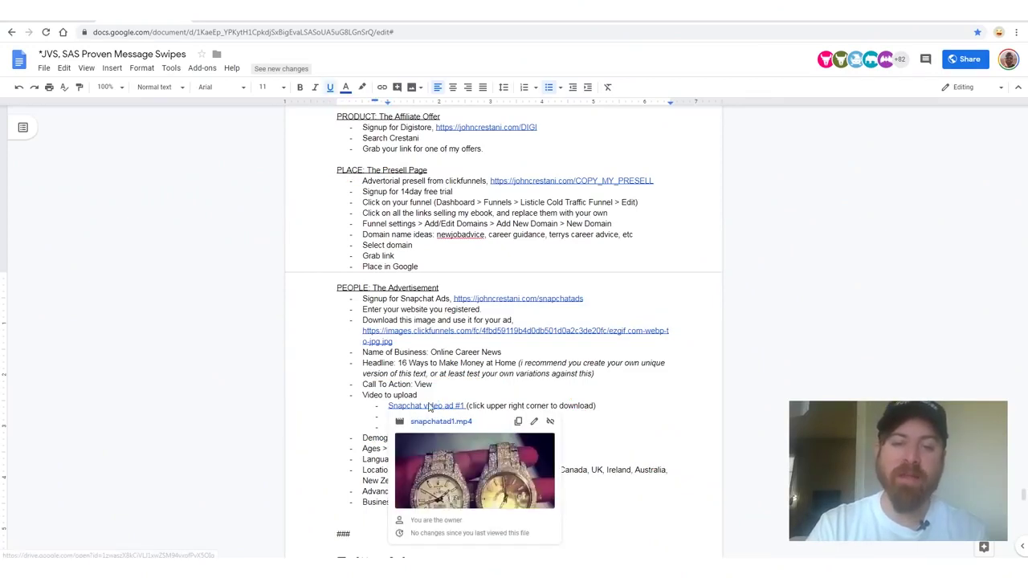
click(442, 421)
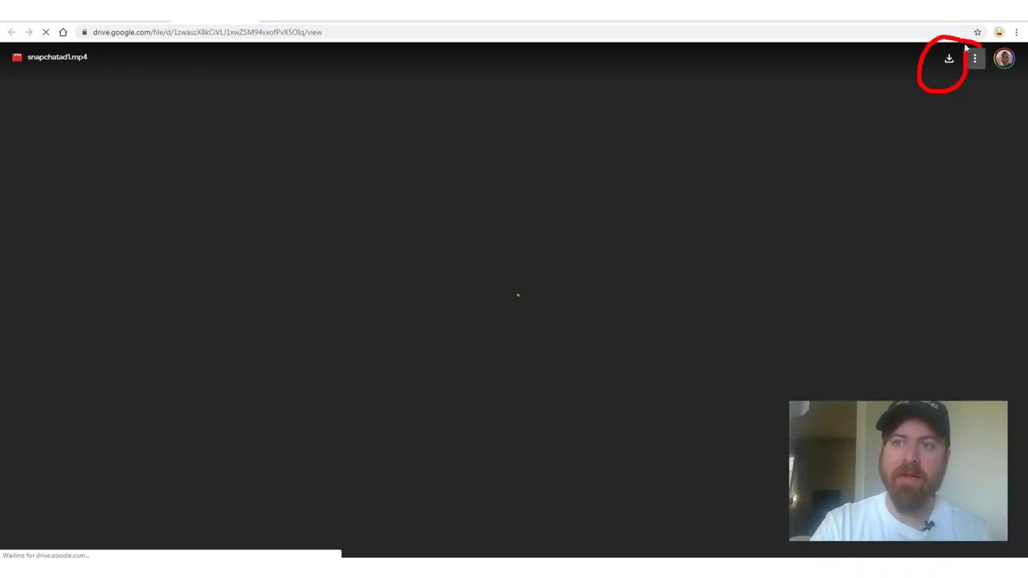
drag(964, 36, 943, 40)
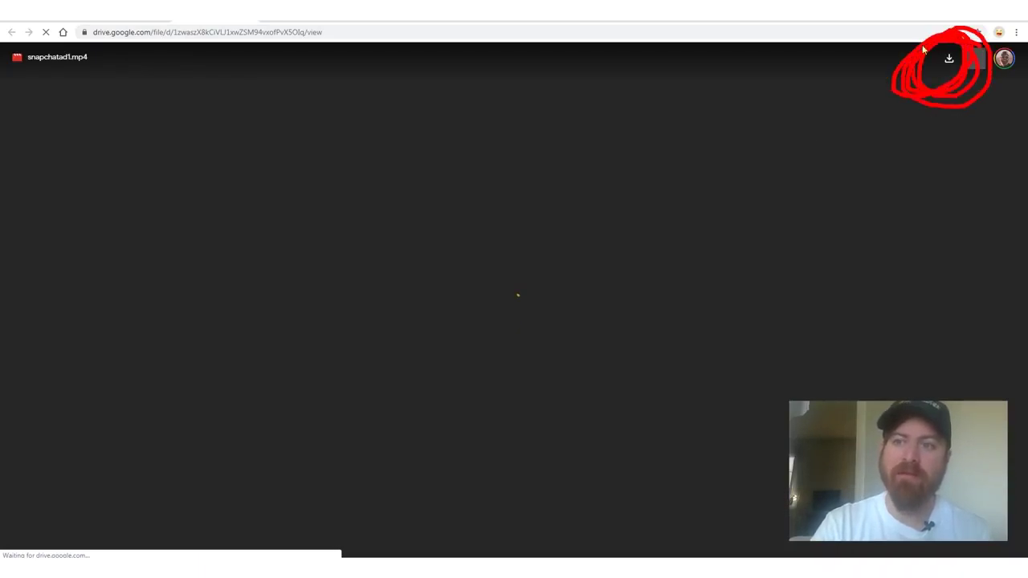
mouse_move(391, 347)
mouse_down()
mouse_move(874, 76)
mouse_move(879, 88)
mouse_up()
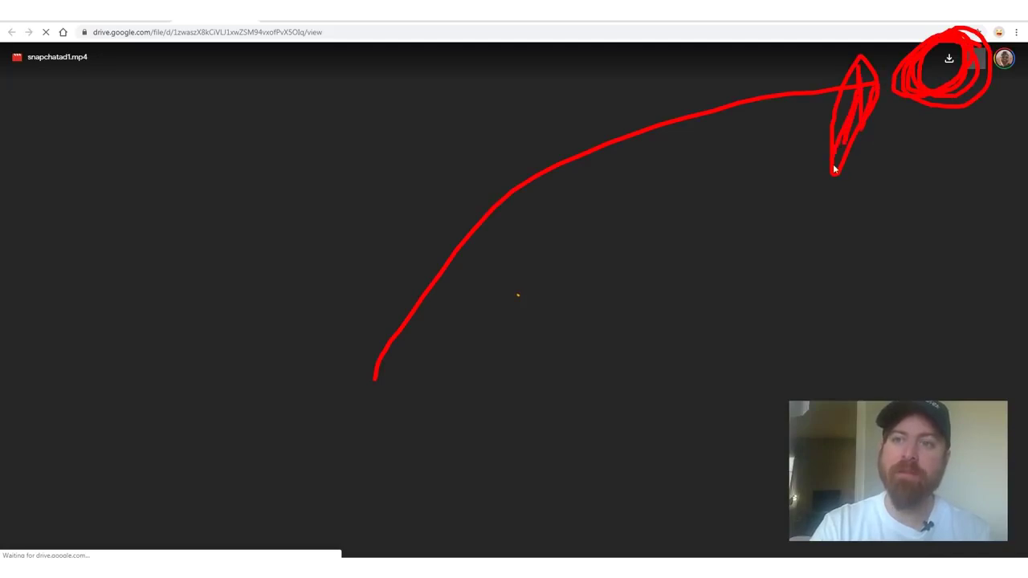
drag(890, 400, 956, 173)
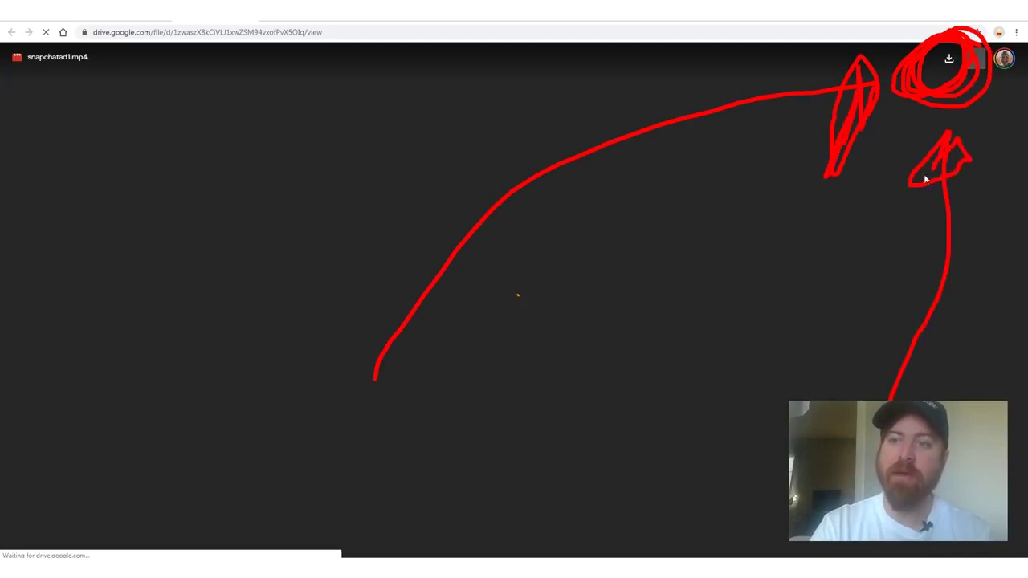
click(587, 294)
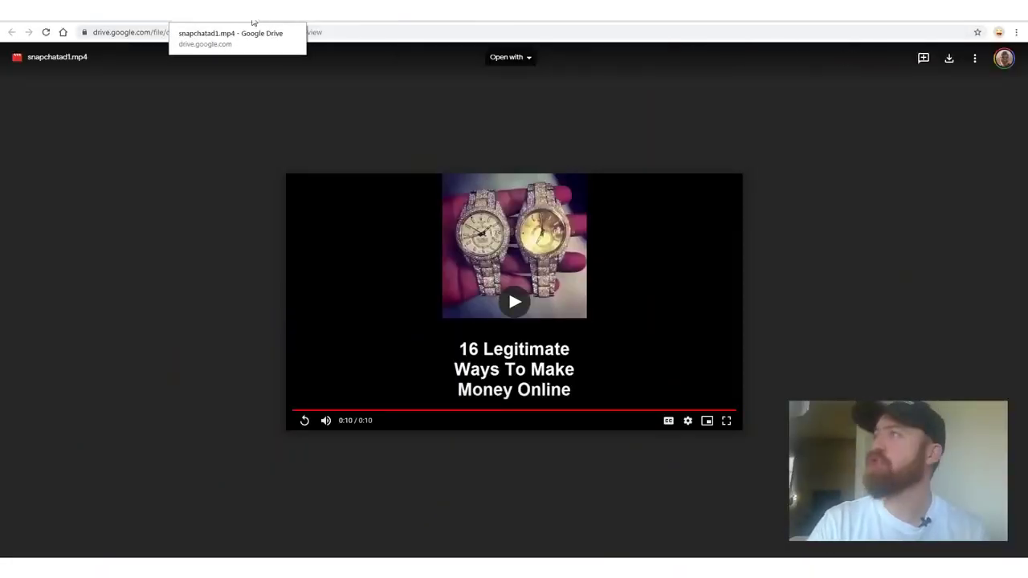
- Return to the instructions document and open the linked Snapchat video ad #3
click(165, 21)
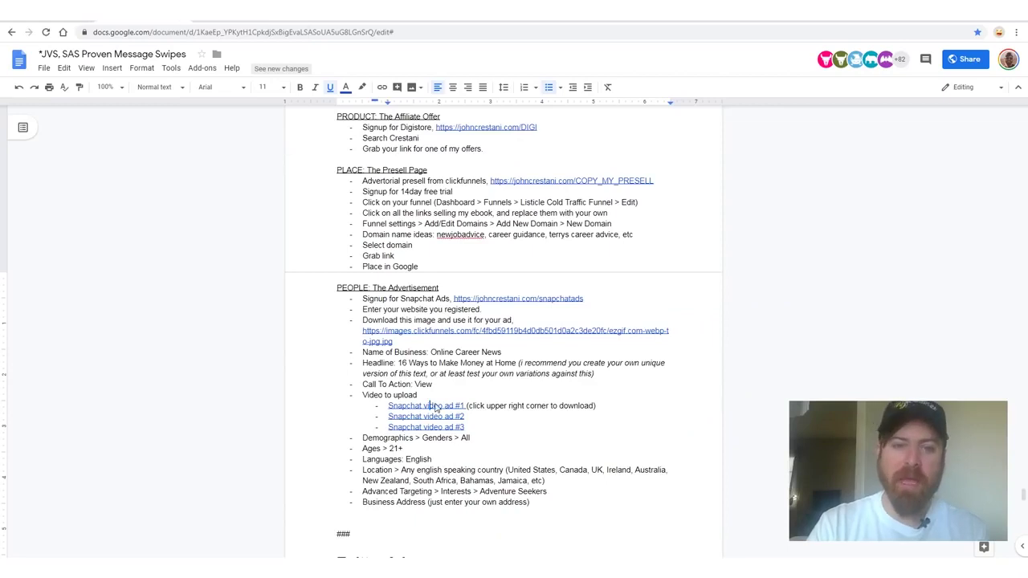
click(440, 418)
key(Down)
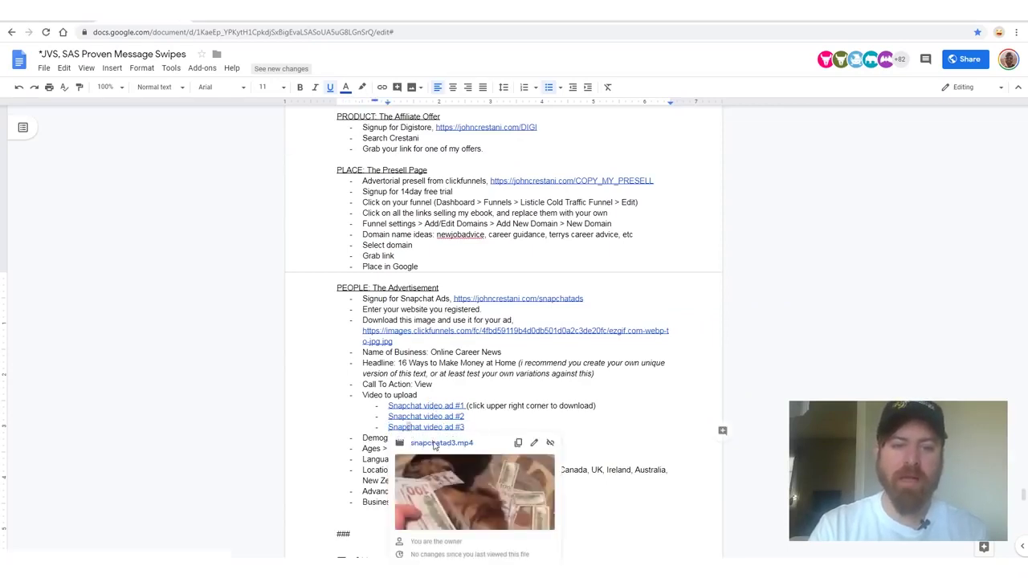
click(437, 444)
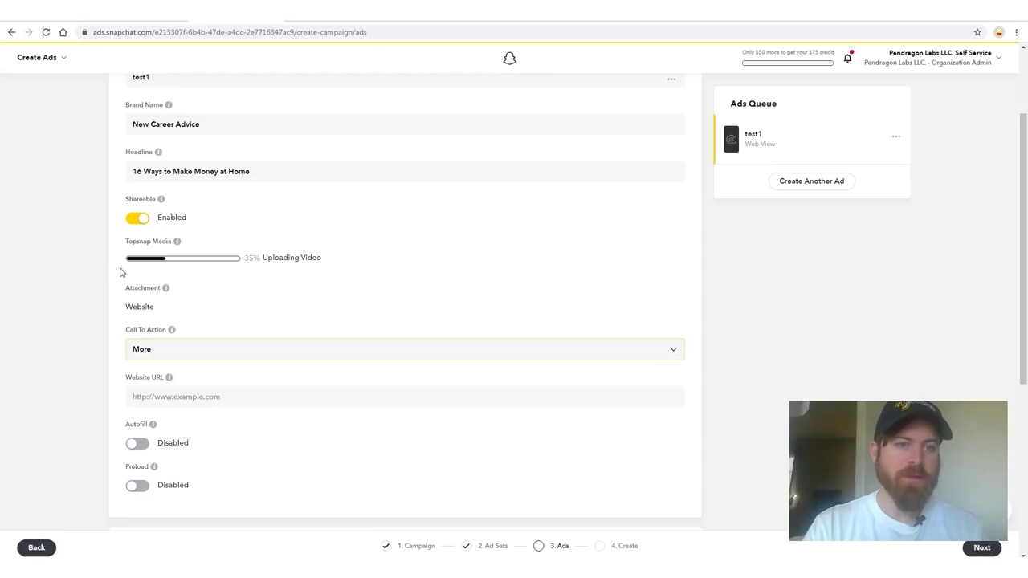
drag(120, 273, 301, 285)
mouse_move(117, 252)
mouse_down()
mouse_move(379, 297)
mouse_move(73, 298)
mouse_up()
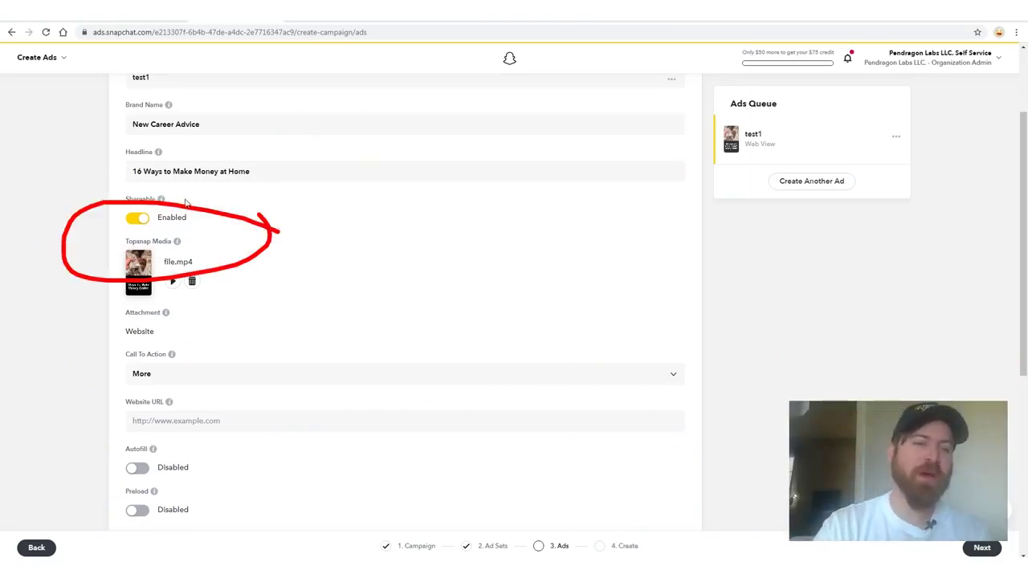
click(184, 420)
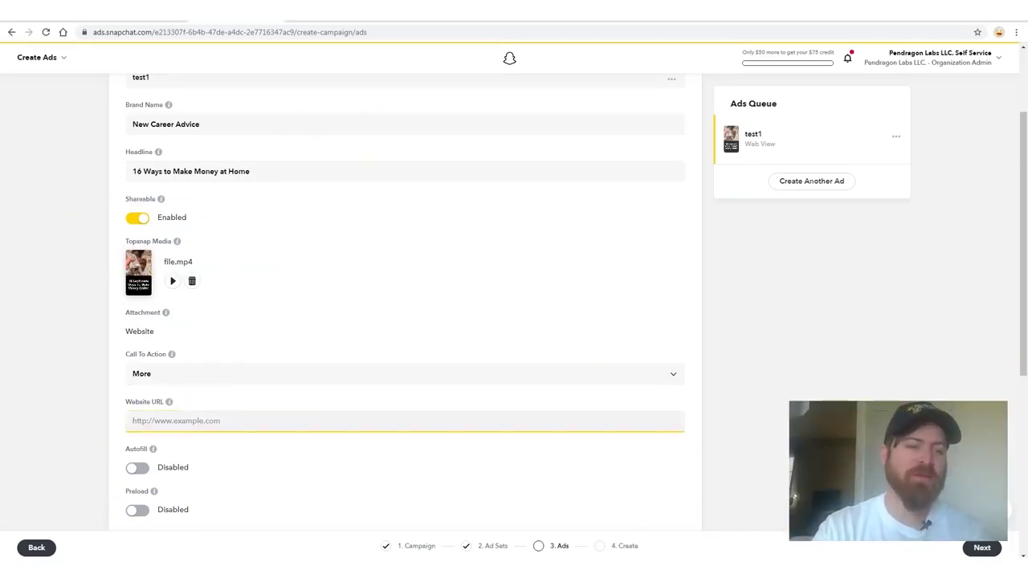
key(alt+Tab)
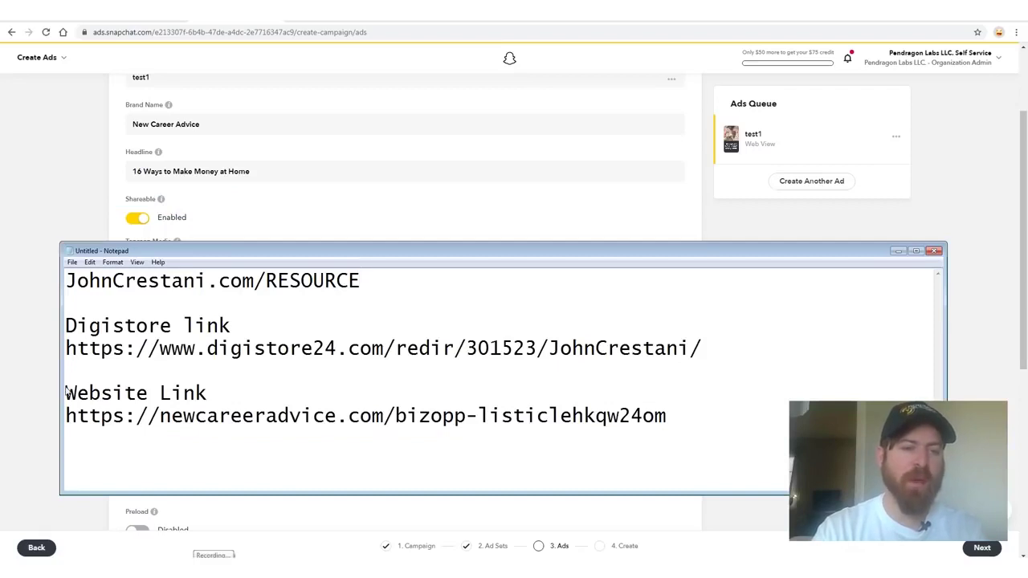
drag(66, 392, 200, 391)
drag(730, 422, 69, 424)
right_click(105, 418)
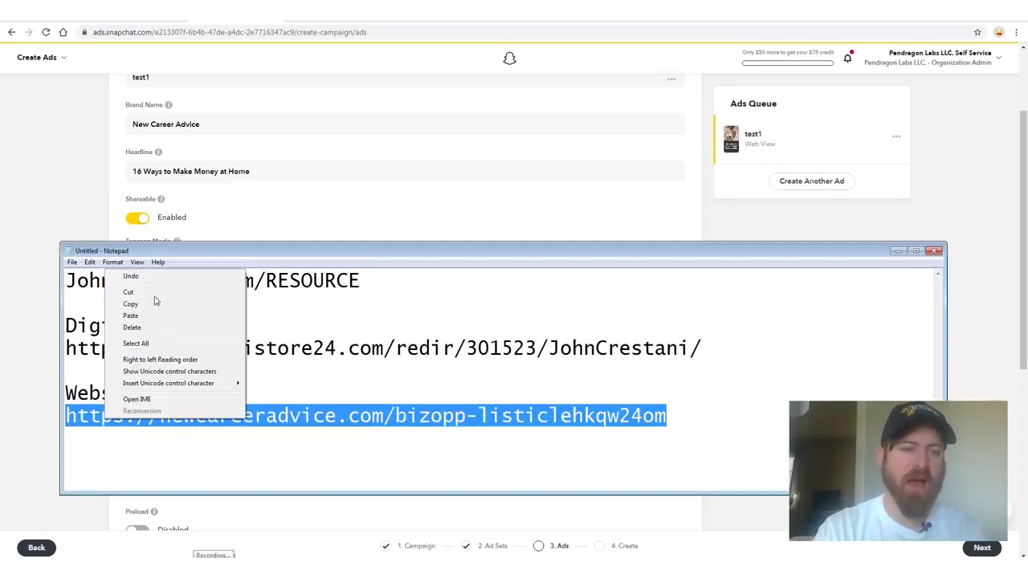
click(130, 304)
key(alt+Tab)
click(201, 420)
key(ctrl+v)
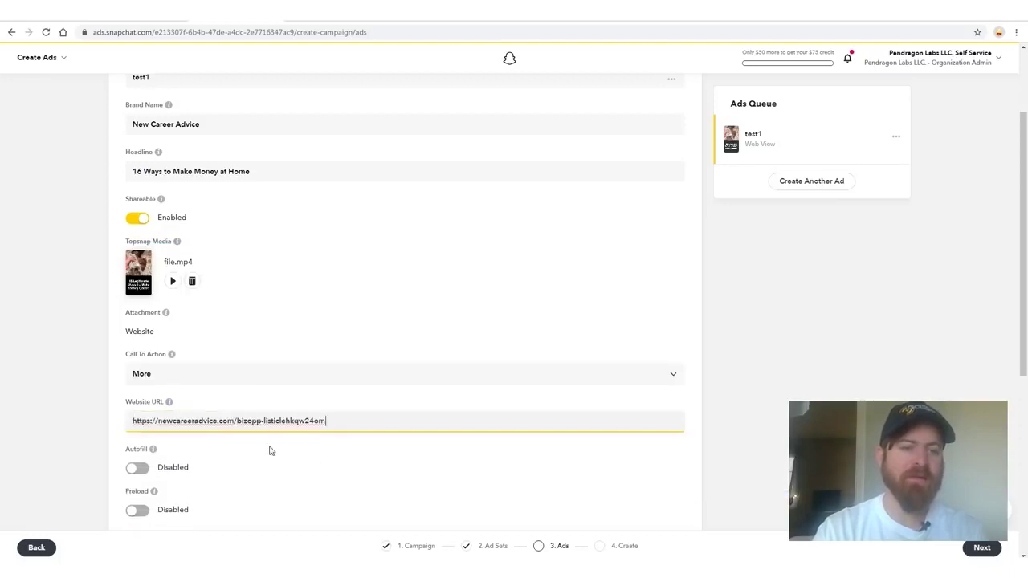
- Continue from the ad design to the campaign review and look over the ad set's settings
scroll(315, 438, down, 3)
scroll(315, 438, down, 3)
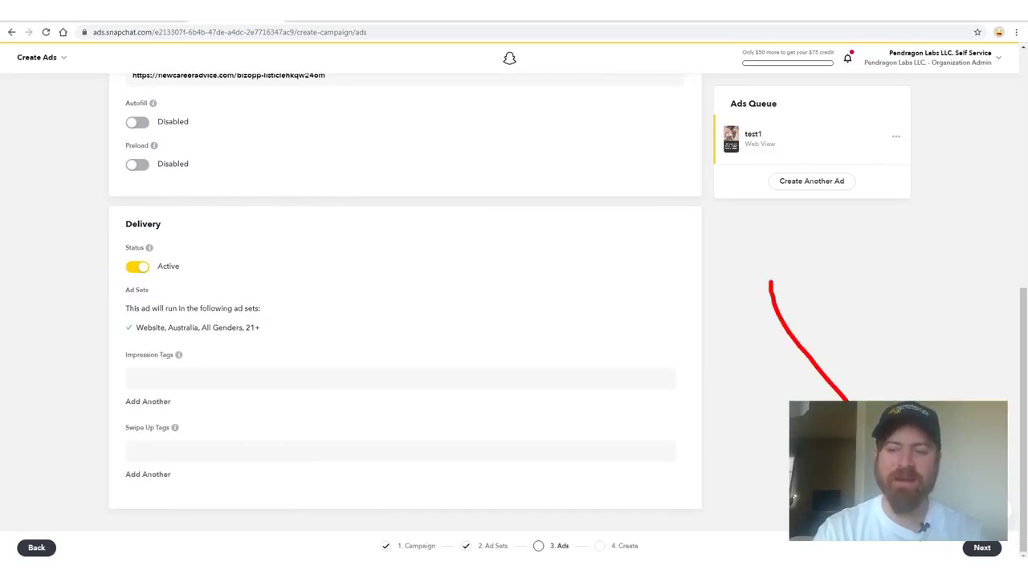
click(981, 547)
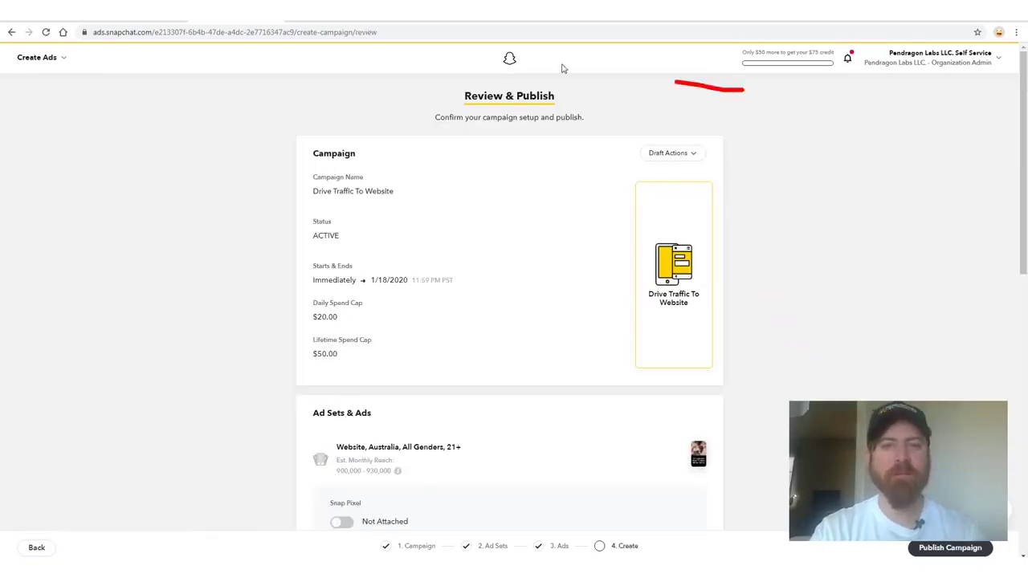
scroll(760, 236, down, 10)
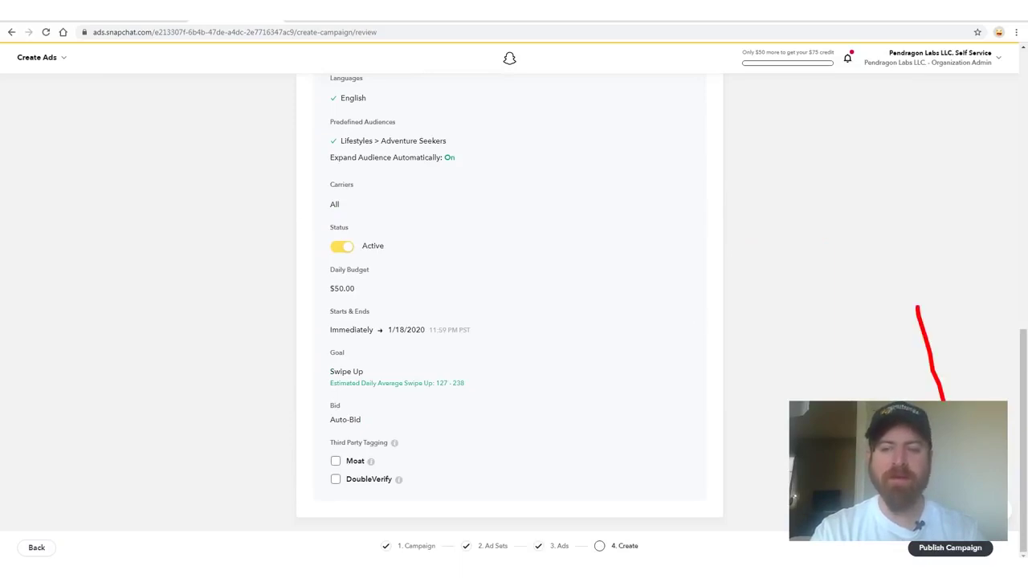
drag(392, 350, 707, 455)
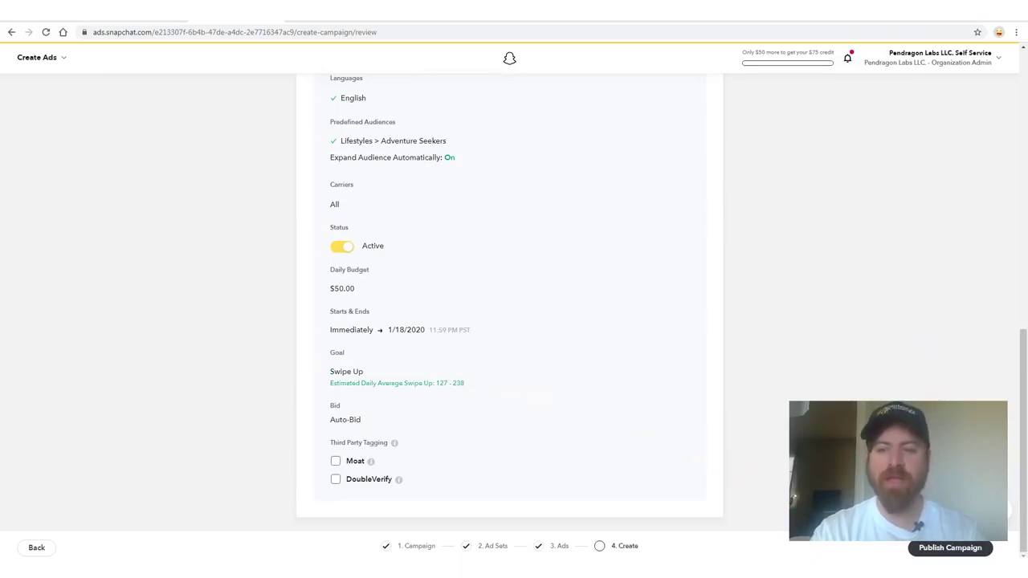